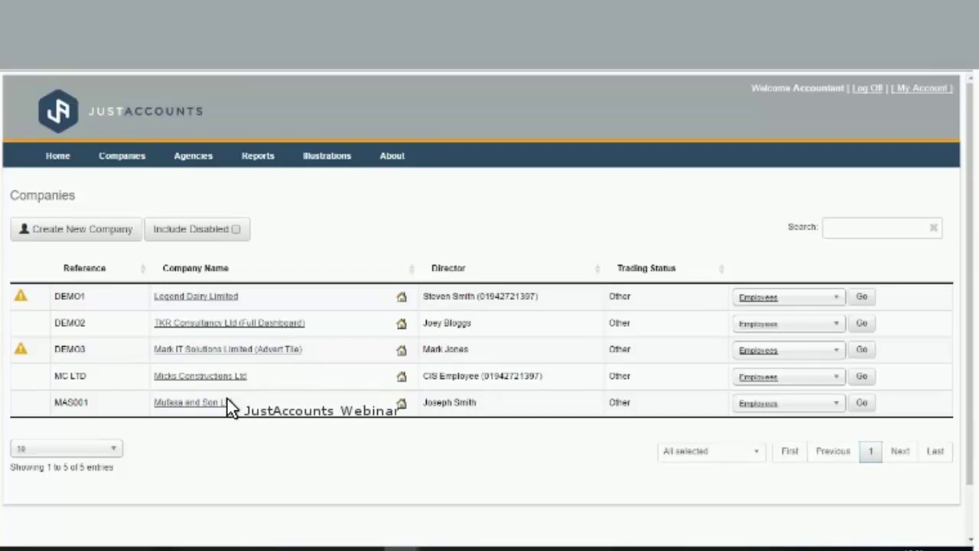
Step: Open the Journals page for the company Legend Dairy Limited
left_click(203, 300)
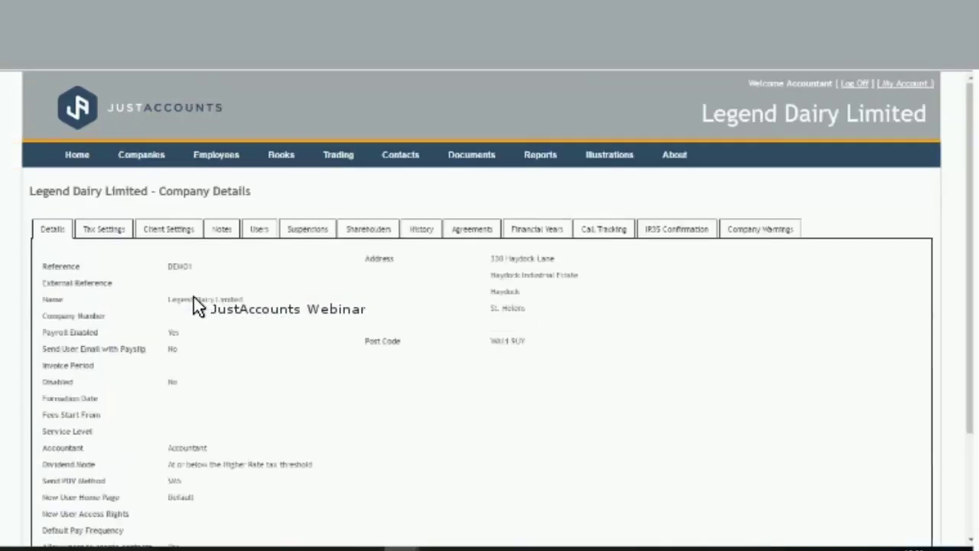
mouse_move(292, 156)
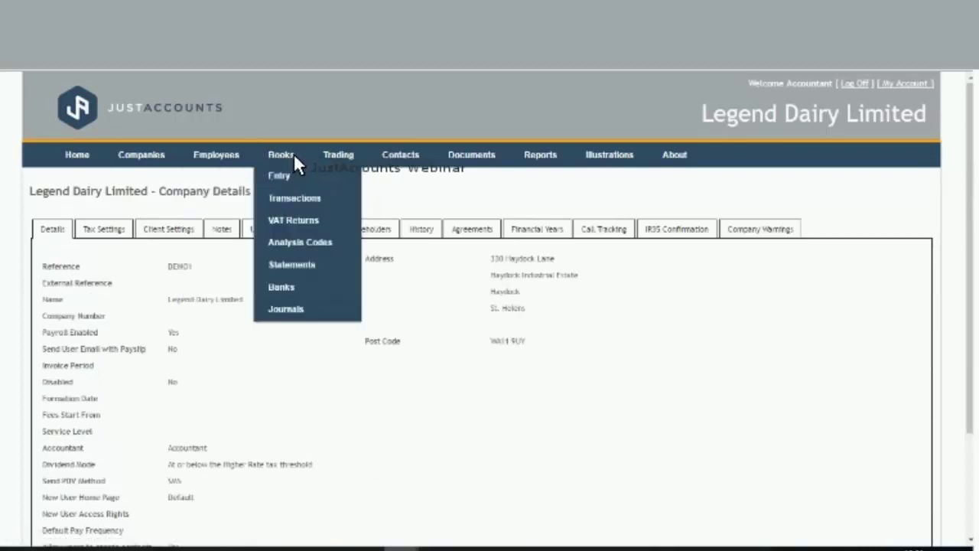
left_click(289, 306)
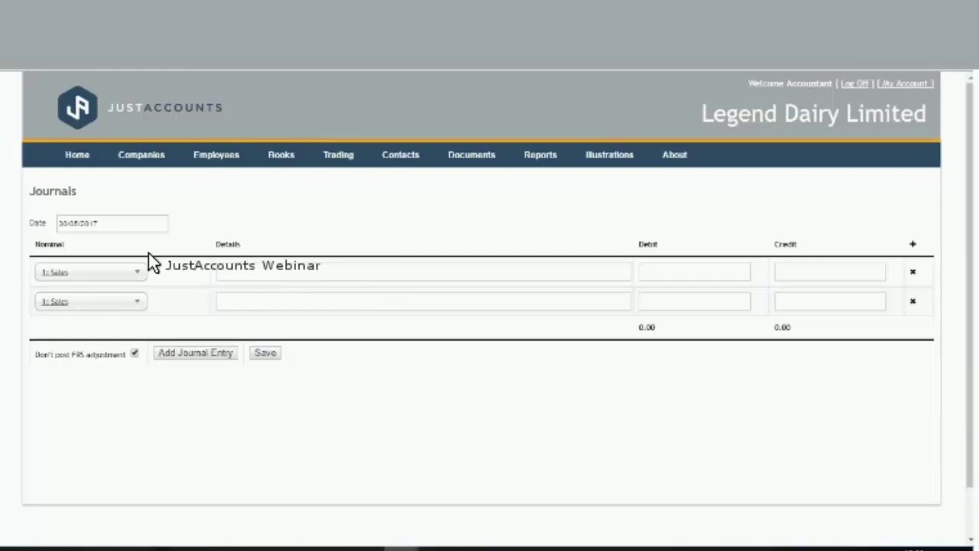
Step: Set the first journal line's nominal to 442: Corporation tax and the second line's to 692: Current account
left_click(100, 273)
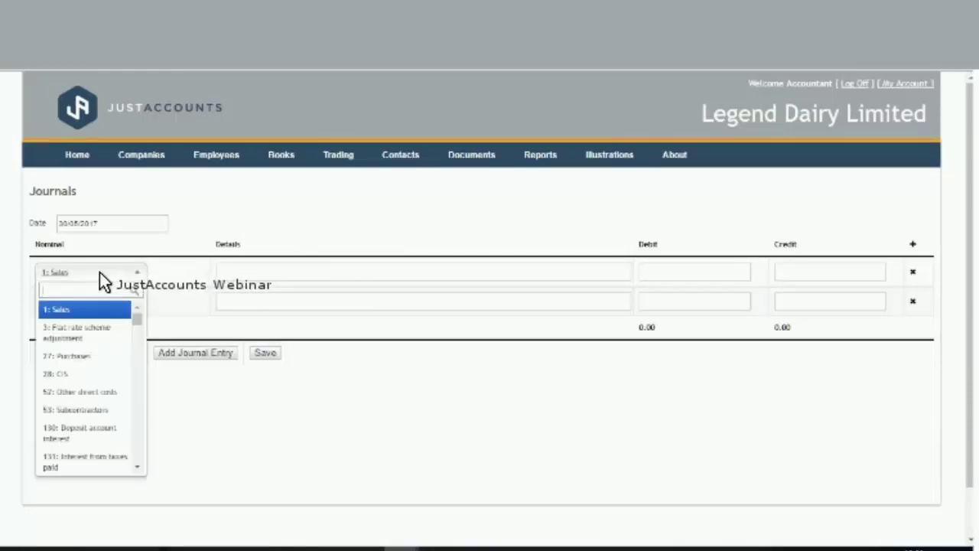
type("442")
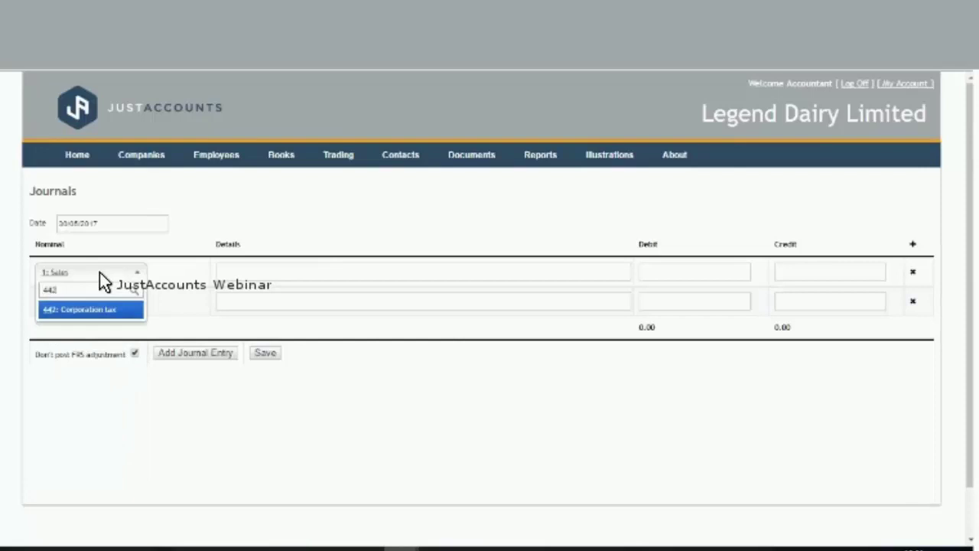
left_click(83, 309)
left_click(79, 303)
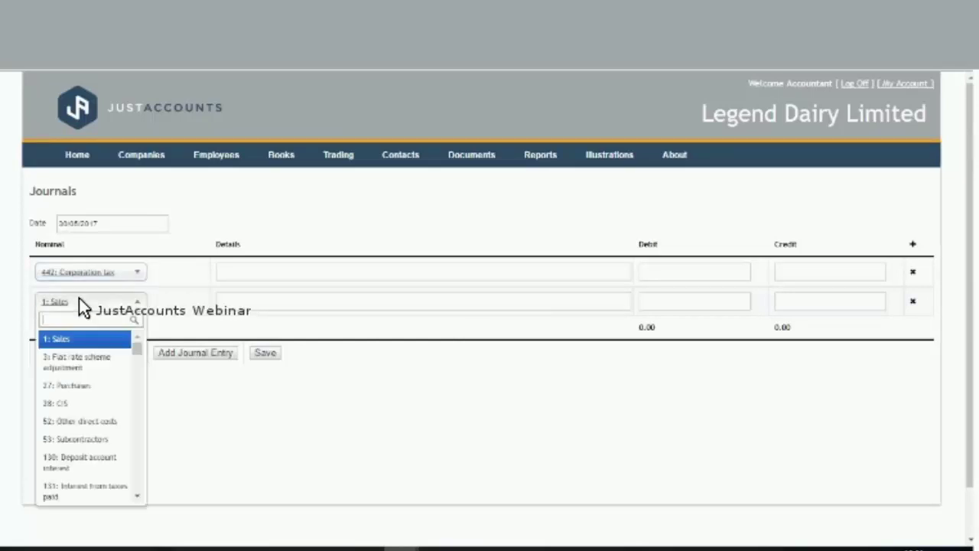
type("692")
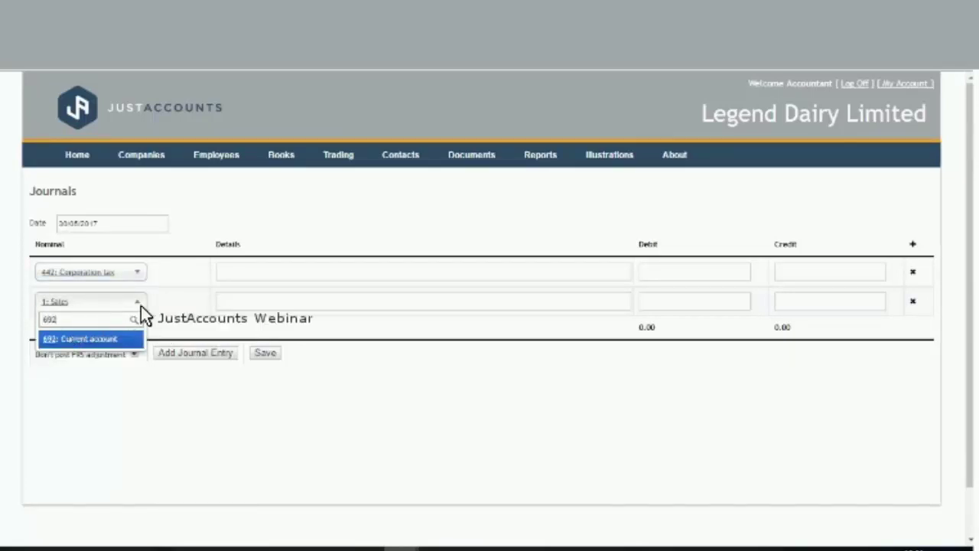
key("Return")
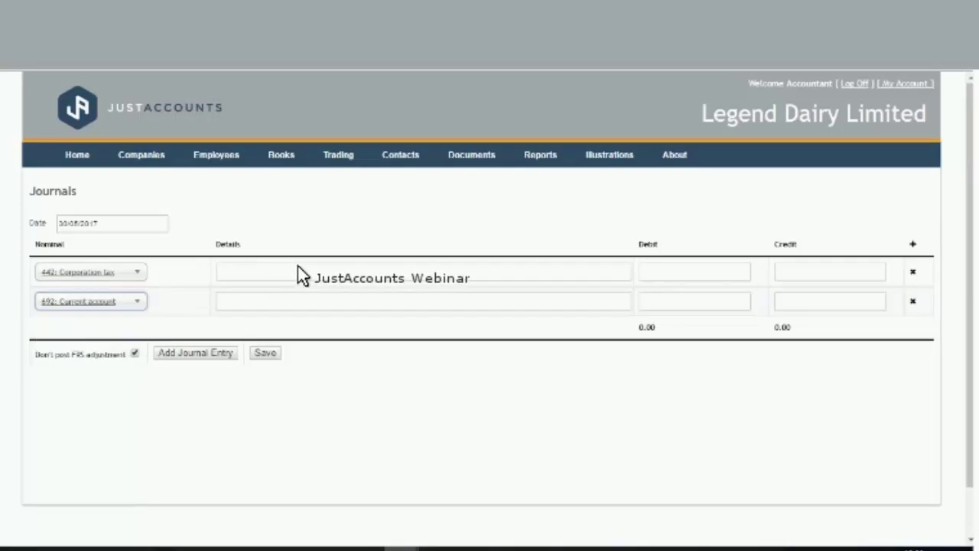
Step: Enter "Corporation Tax Paid" as the details of both journal lines
left_click(299, 267)
type("C")
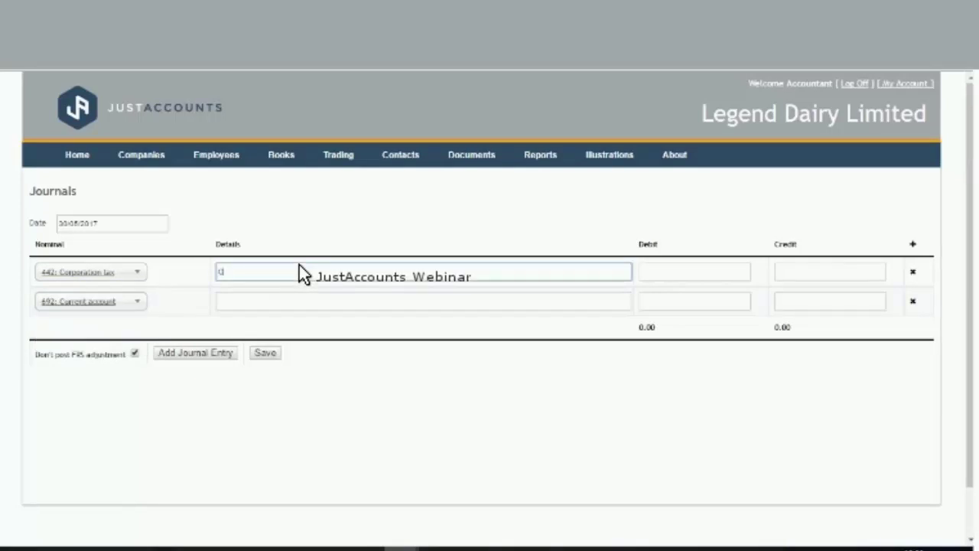
type("orporation T")
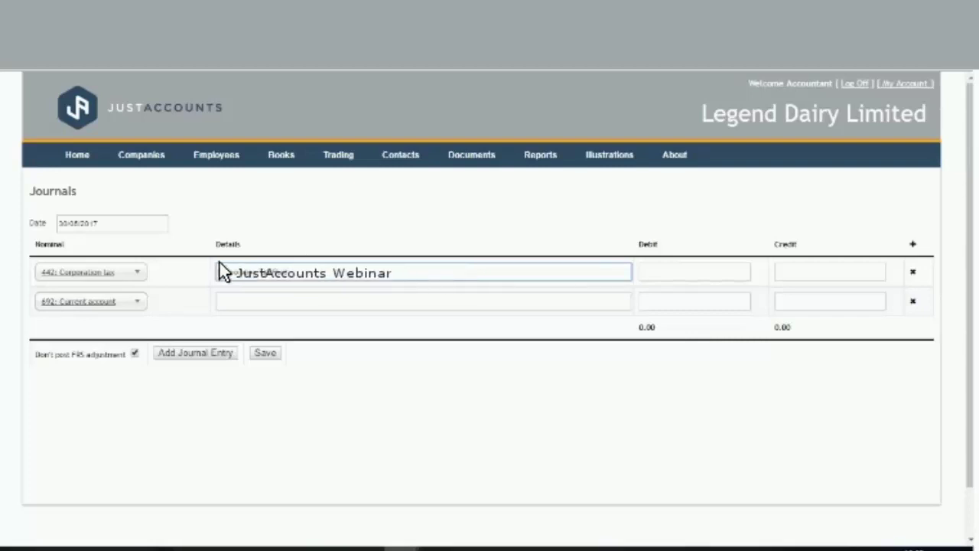
left_click_drag(219, 262, 235, 283)
key("ctrl+c")
left_click(246, 298)
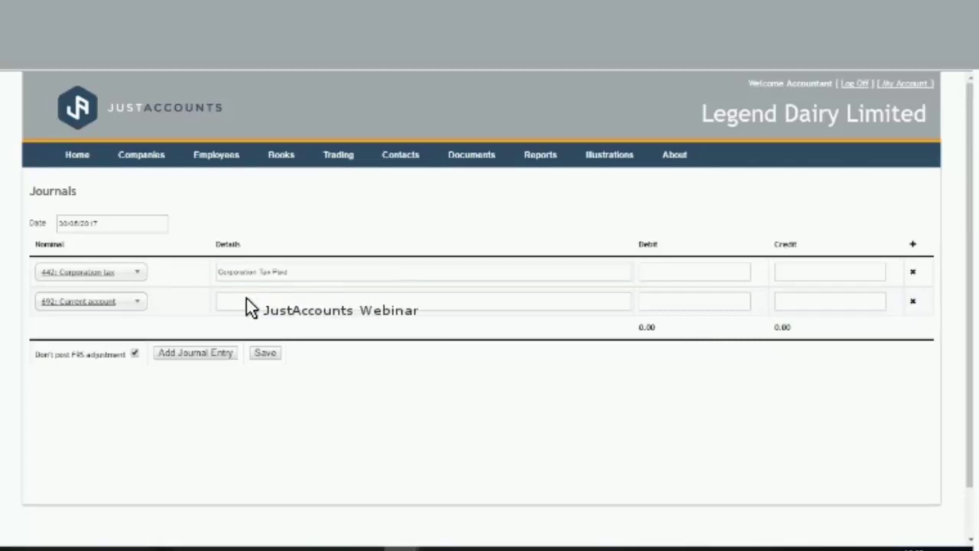
key("ctrl+v")
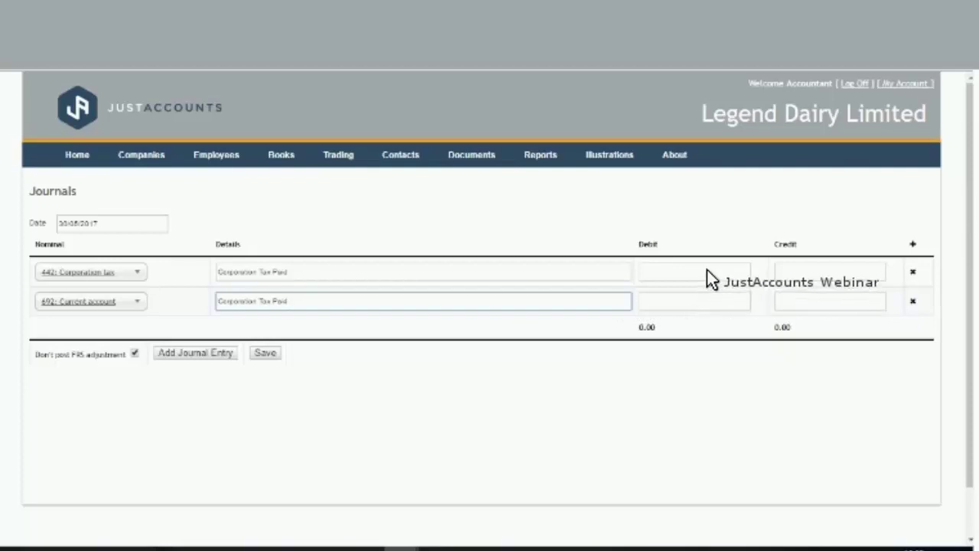
Step: Enter a debit of 4500 on the Corporation tax line and a credit of 4500 on the Current account line
left_click(707, 269)
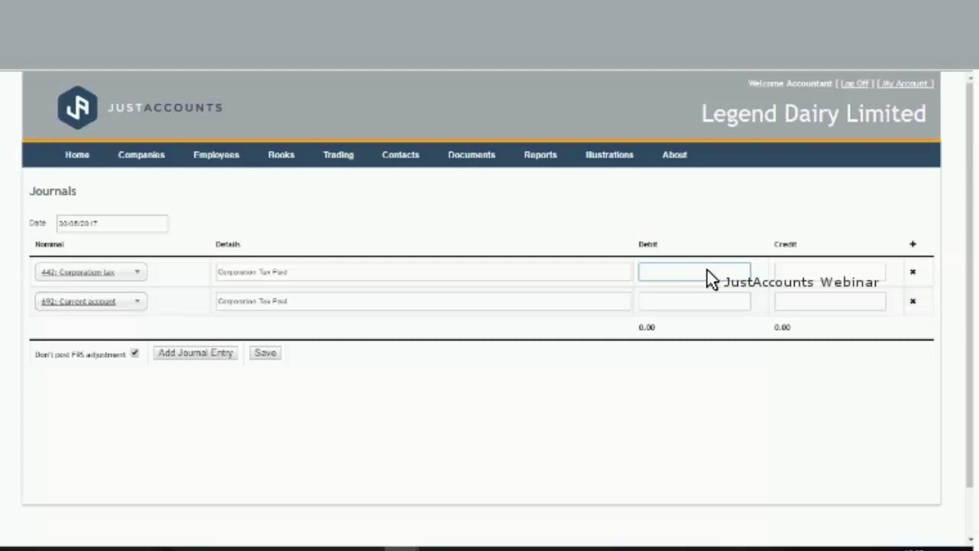
type("1500")
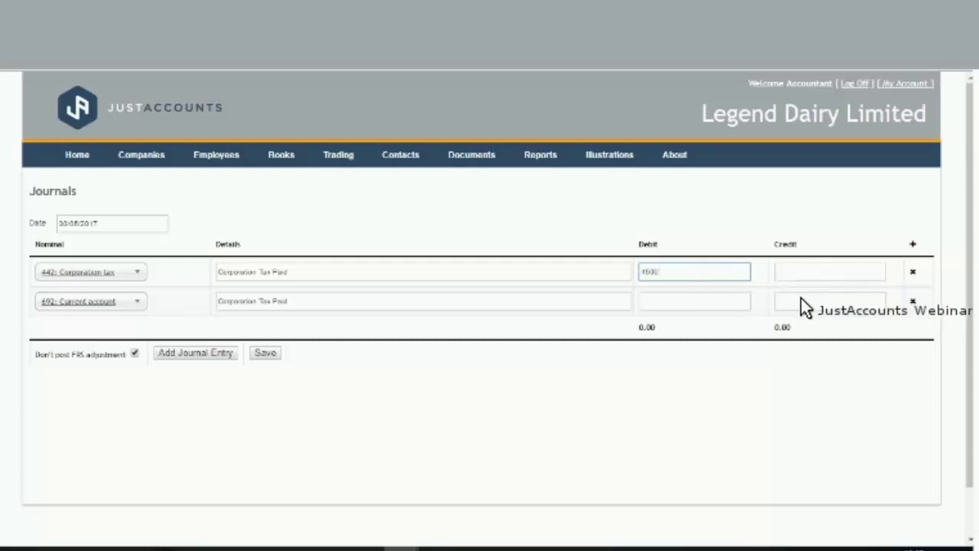
left_click(802, 303)
type("4500")
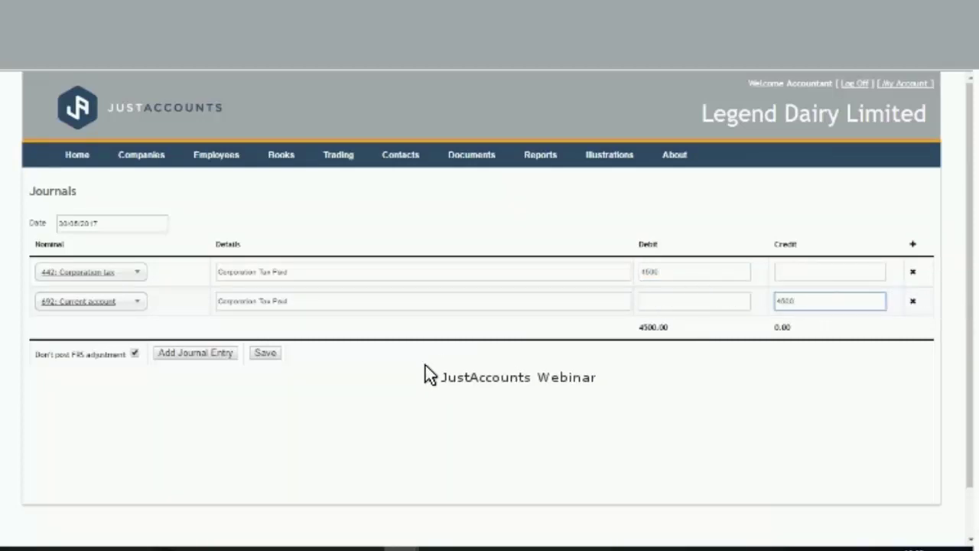
left_click(358, 373)
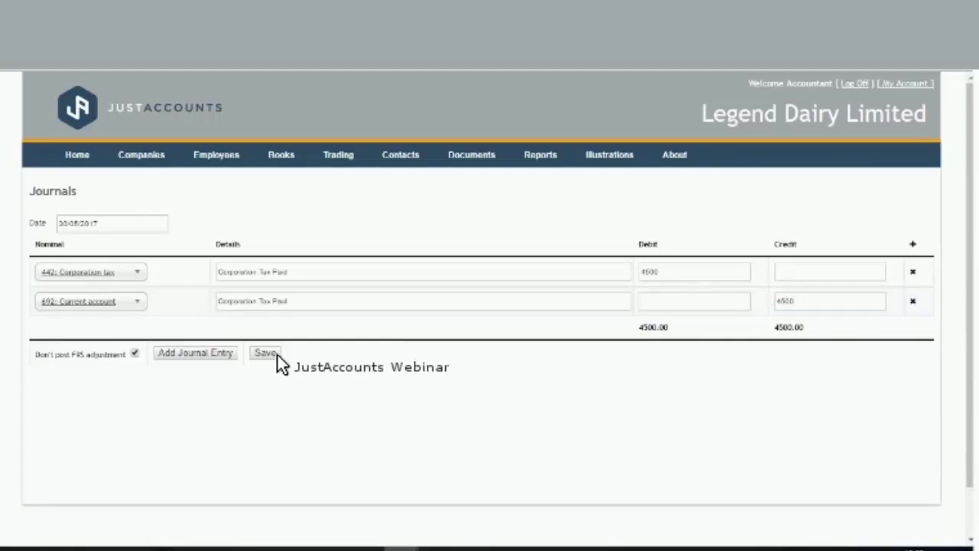
Step: Add two blank entry lines to the journal and remove them again
left_click(200, 352)
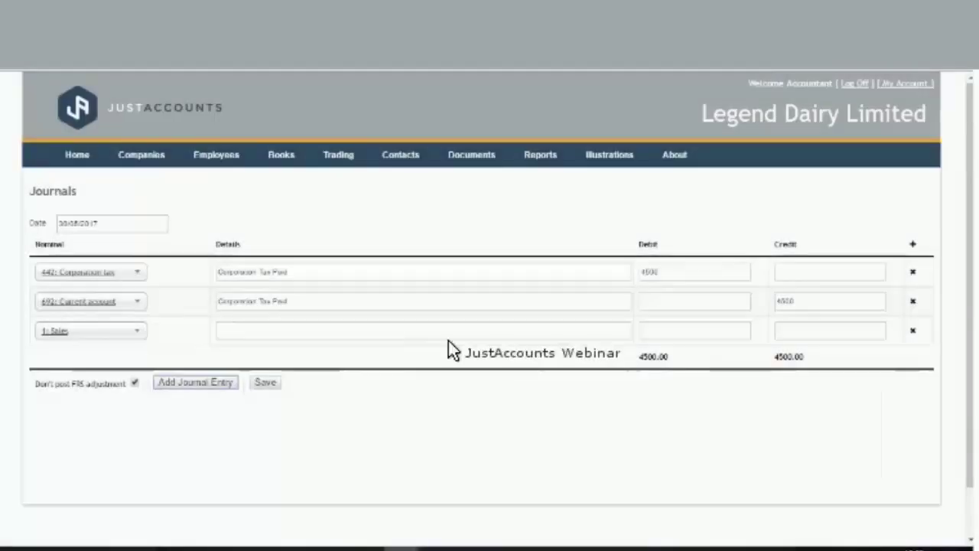
left_click(189, 382)
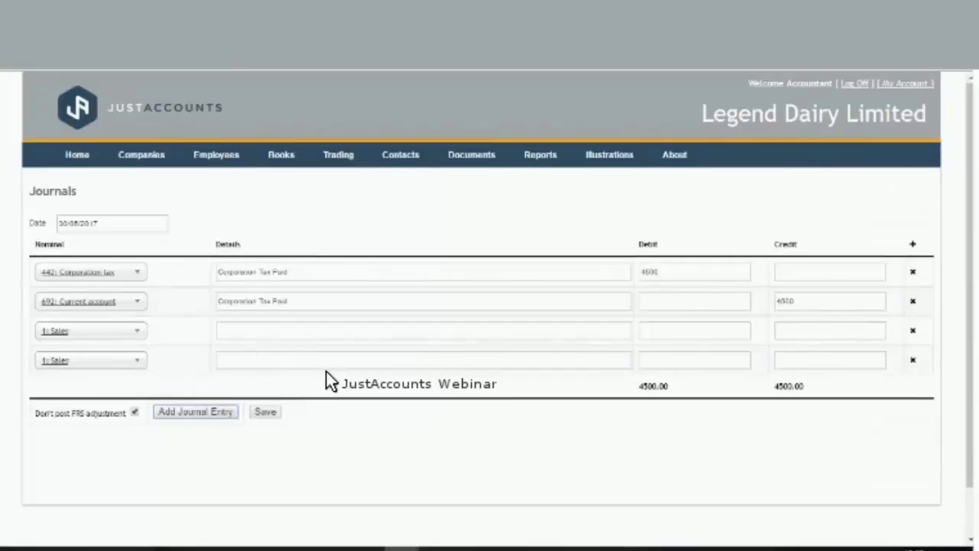
left_click(912, 331)
left_click(910, 333)
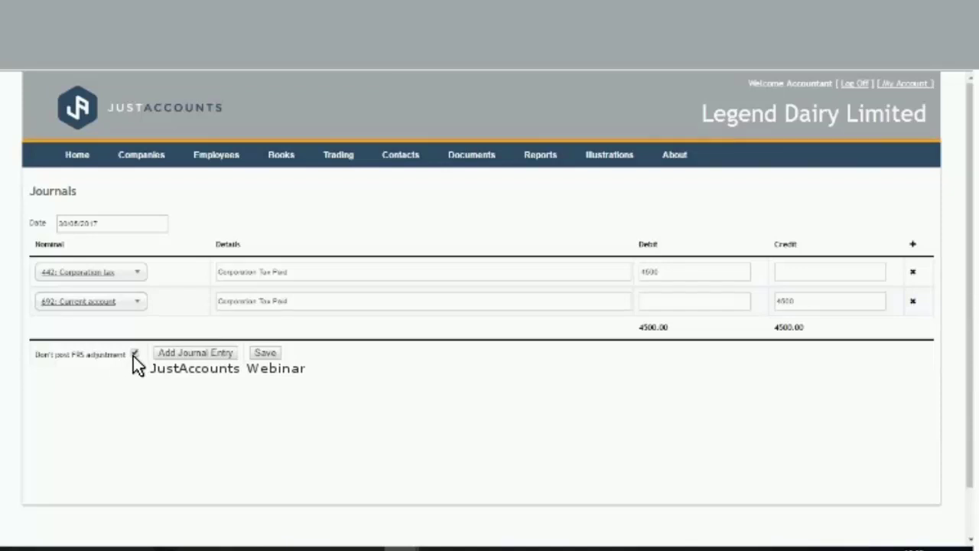
Step: Save the corporation tax journal and open the company's Transactions list
left_click(264, 354)
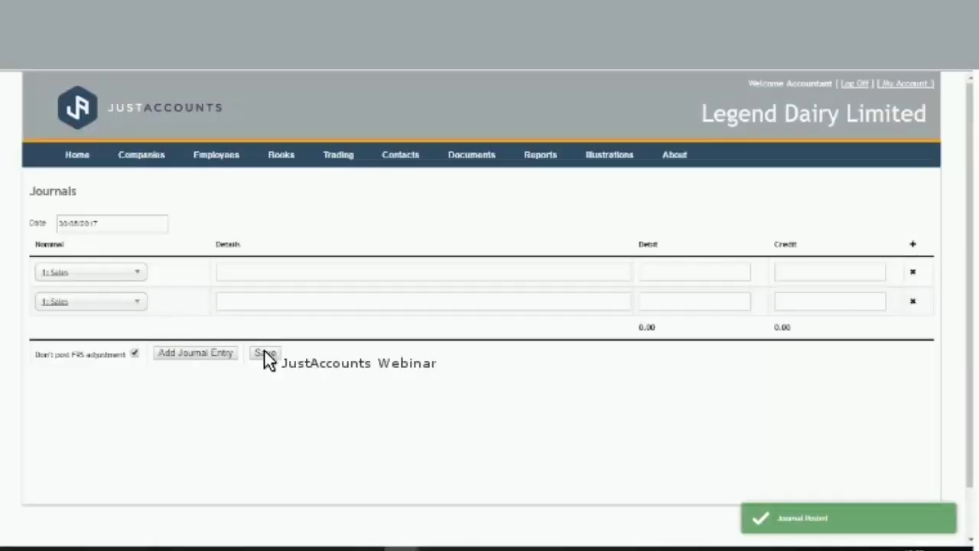
mouse_move(283, 157)
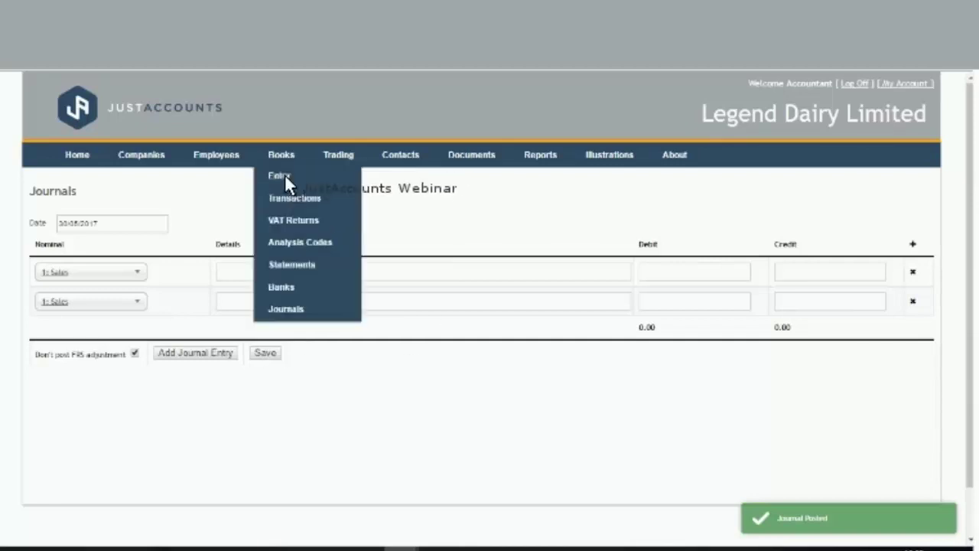
left_click(282, 197)
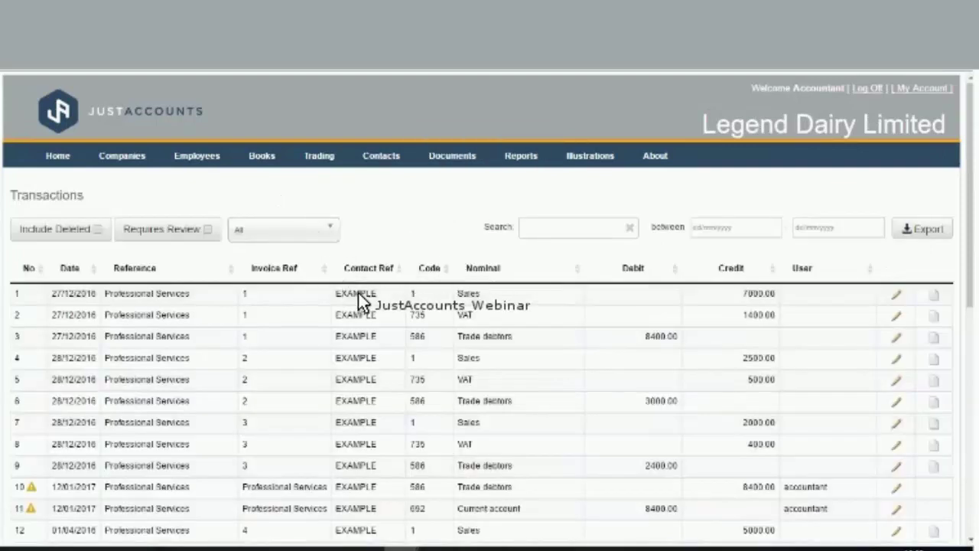
Step: Show the last page of transactions and search the list for "Corporation"
scroll(618, 347, "down", 6)
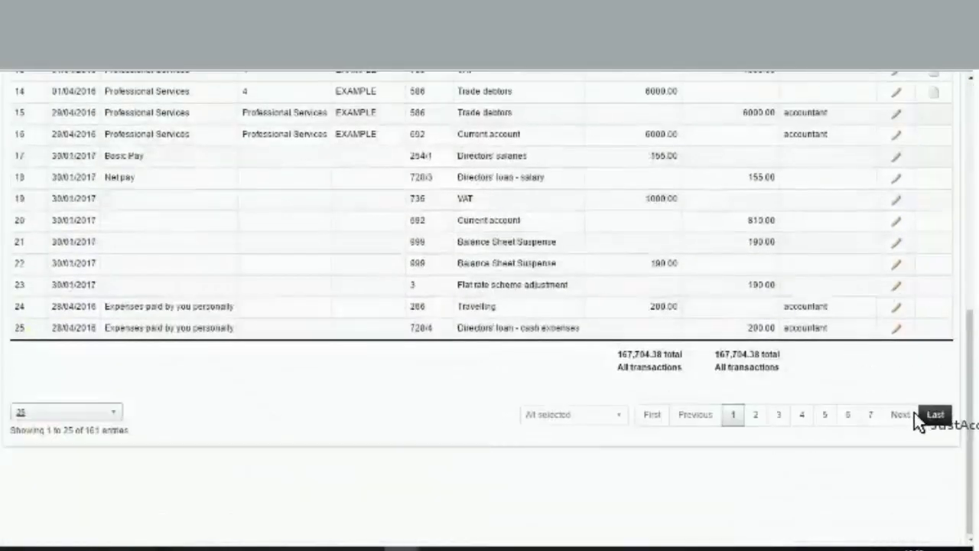
left_click(934, 414)
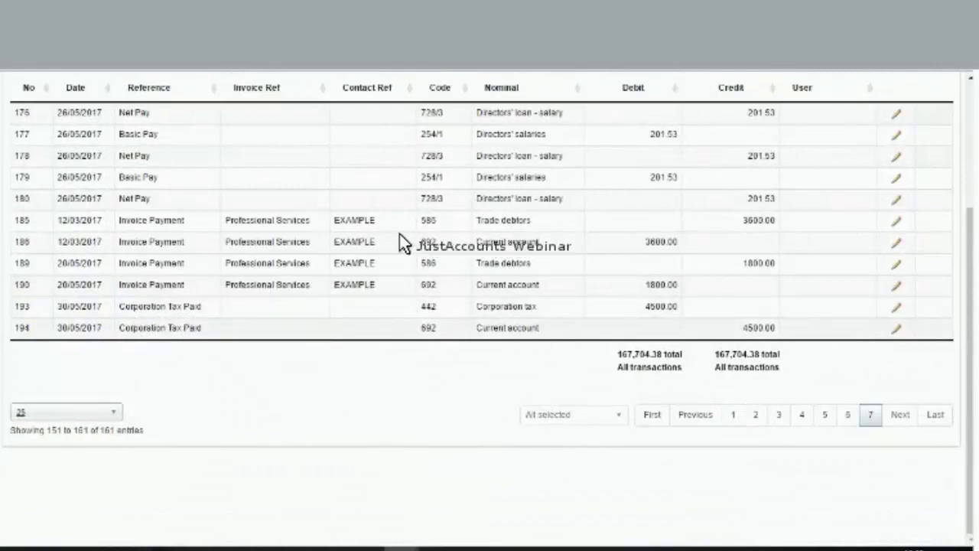
scroll(519, 238, "up", 3)
left_click(532, 230)
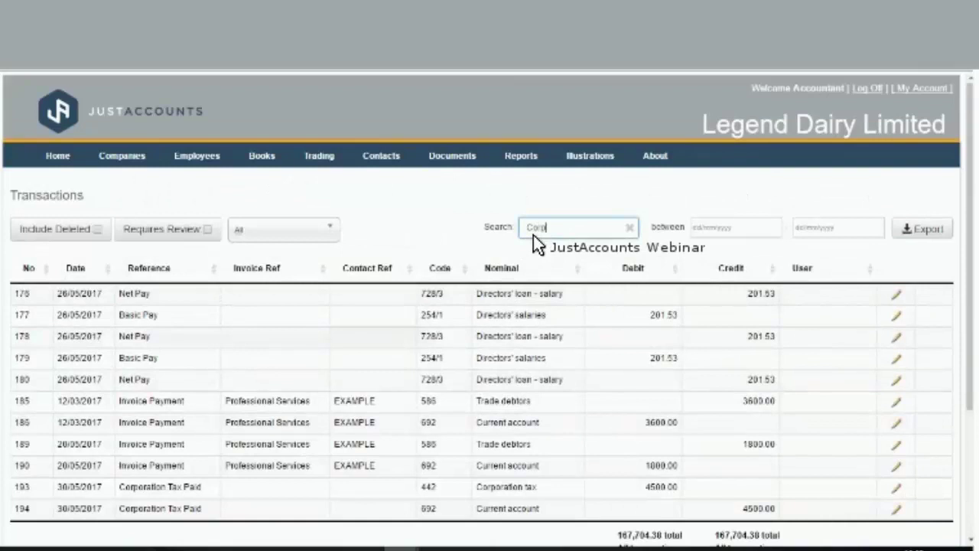
type("Corporation")
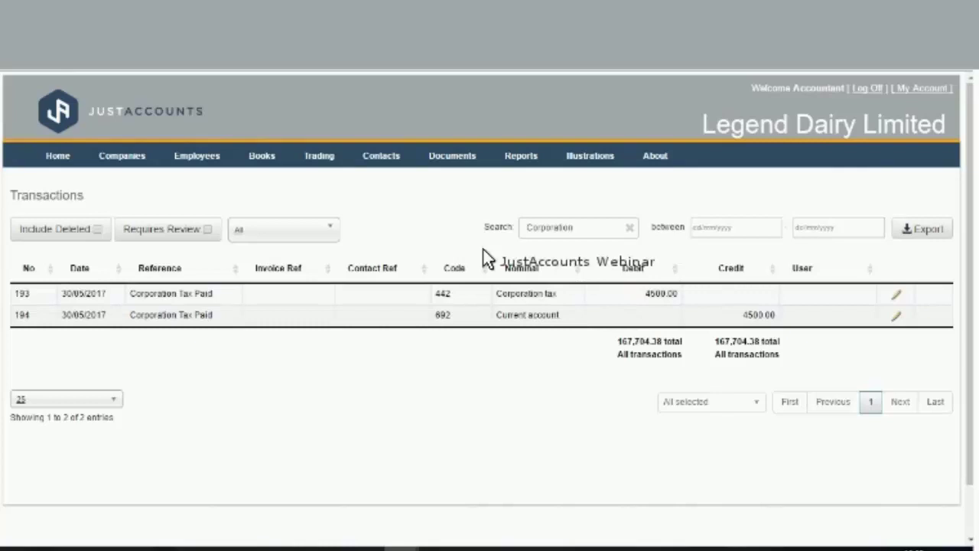
Step: Go to the umbrella companies list and open Standard Umbrella
left_click(58, 159)
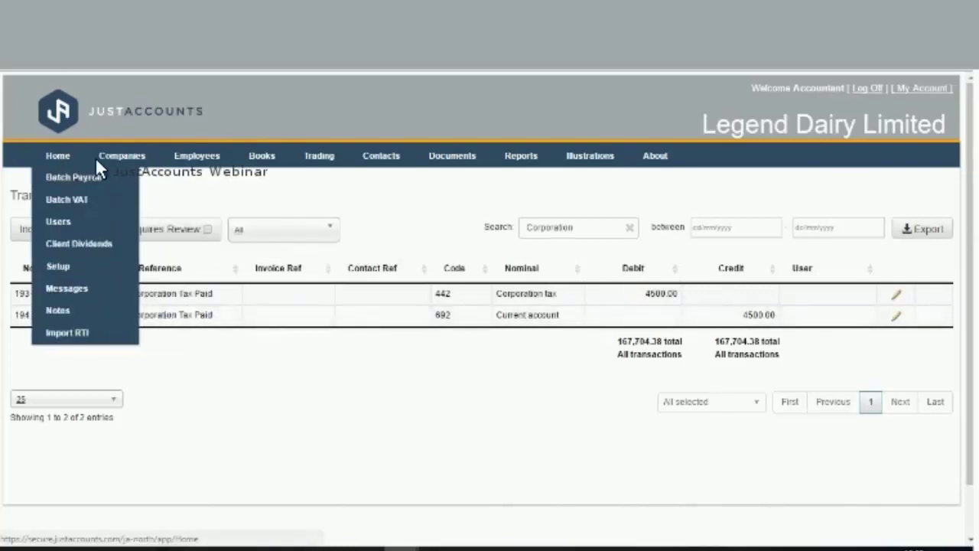
mouse_move(119, 154)
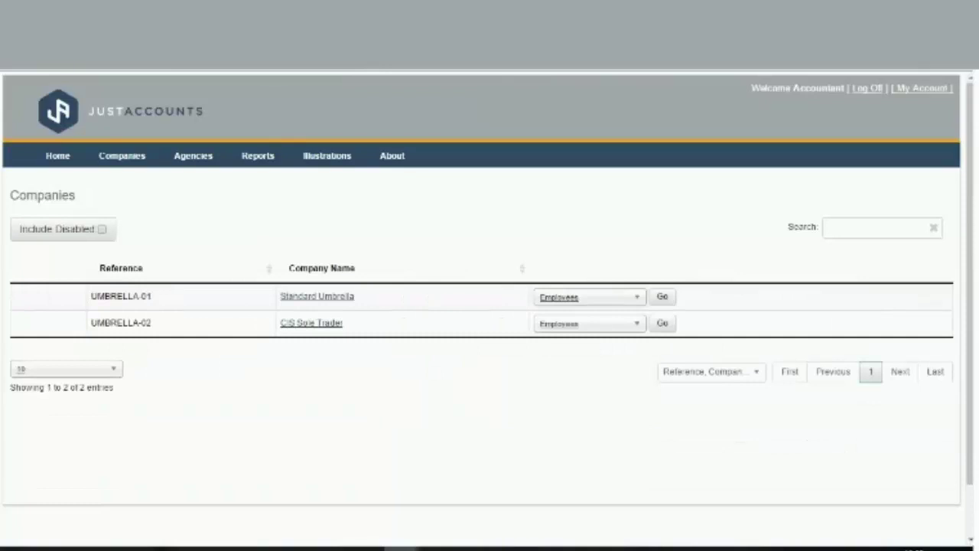
left_click(312, 297)
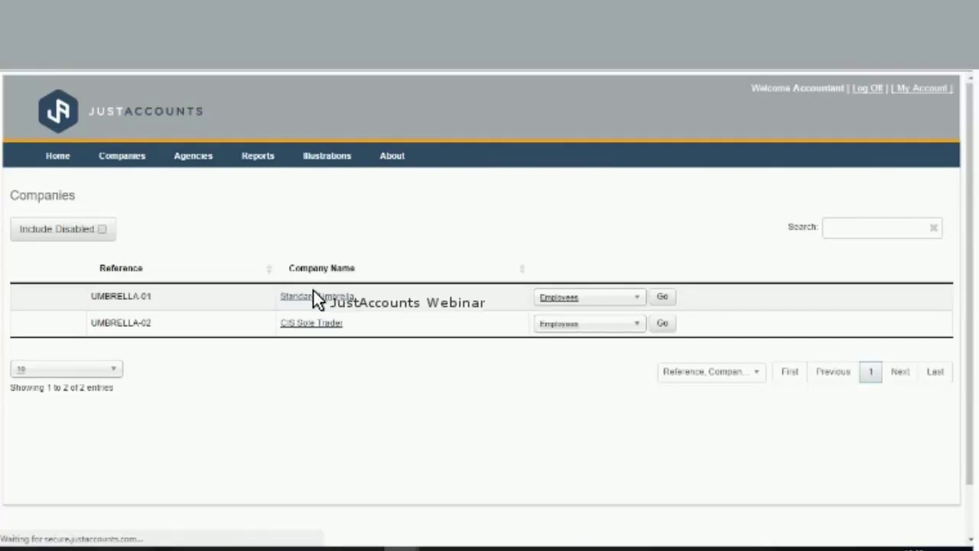
Step: Open Import Timesheets for Standard Umbrella and choose the file "TimesheetFile - Import - Webinar"
mouse_move(216, 154)
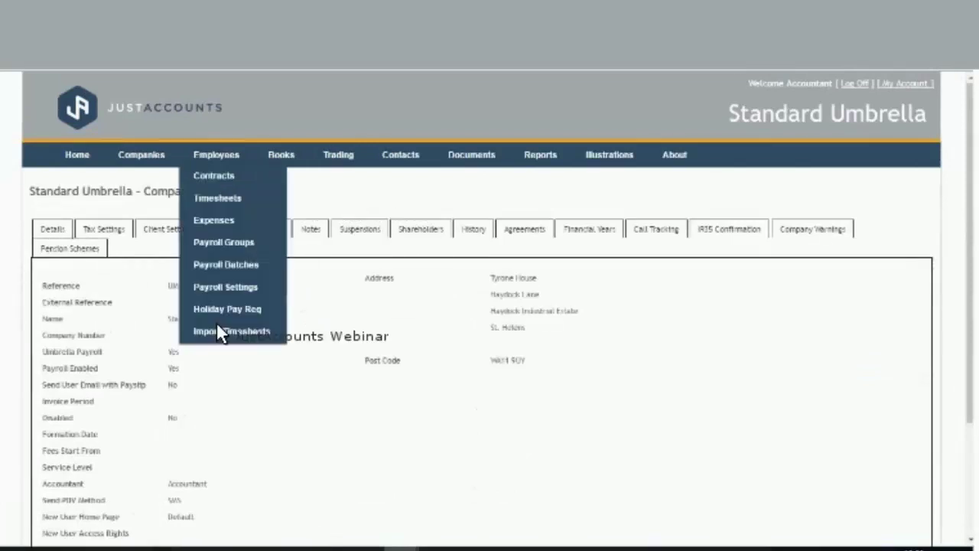
left_click(219, 332)
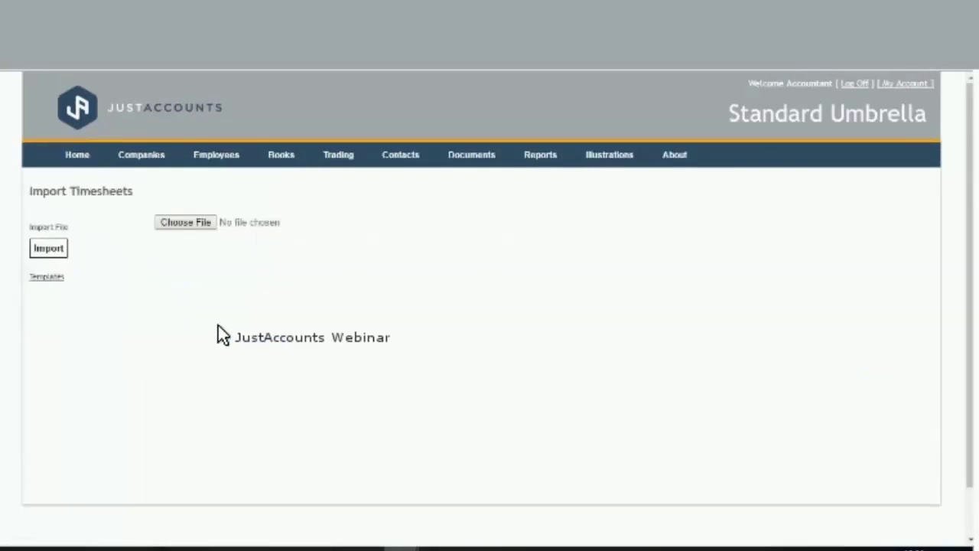
left_click(181, 224)
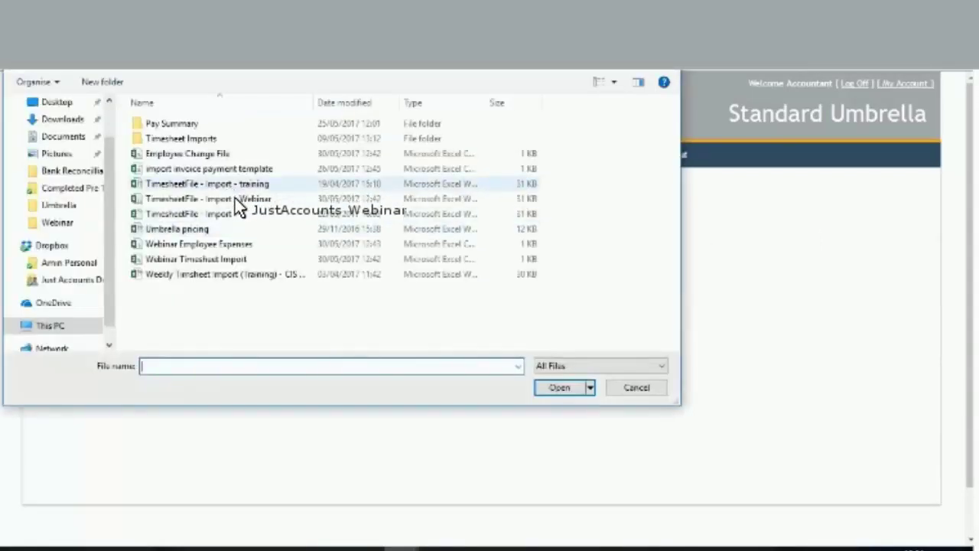
double_click(237, 199)
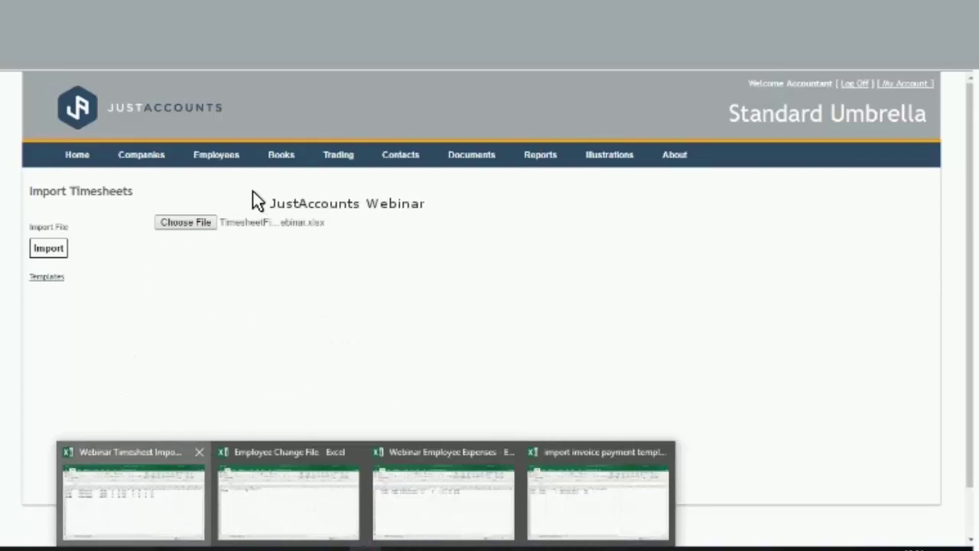
Step: Switch to Excel to review the Webinar Timesheet Import sheet, and return to the JustAccounts timesheet import page
key("alt+Tab")
double_click(108, 177)
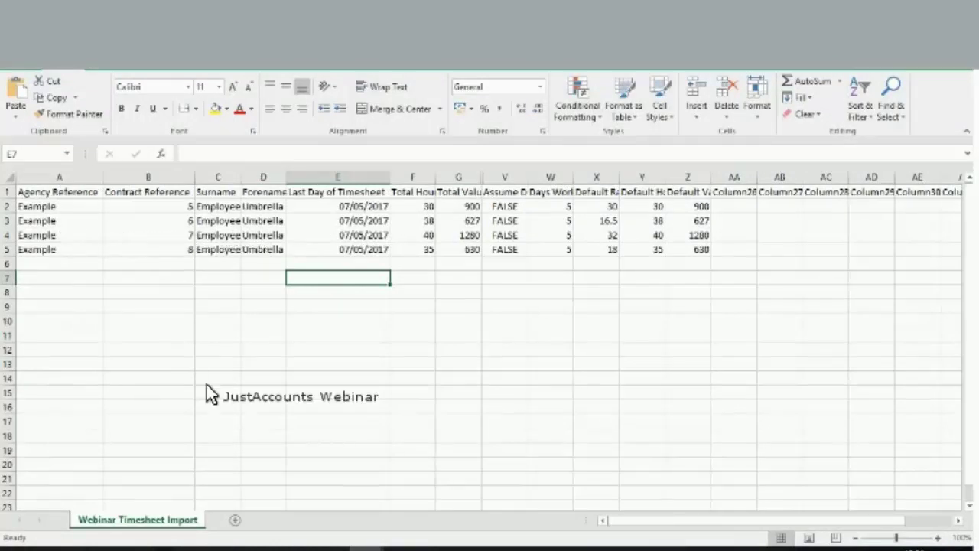
mouse_move(401, 548)
left_click(310, 491)
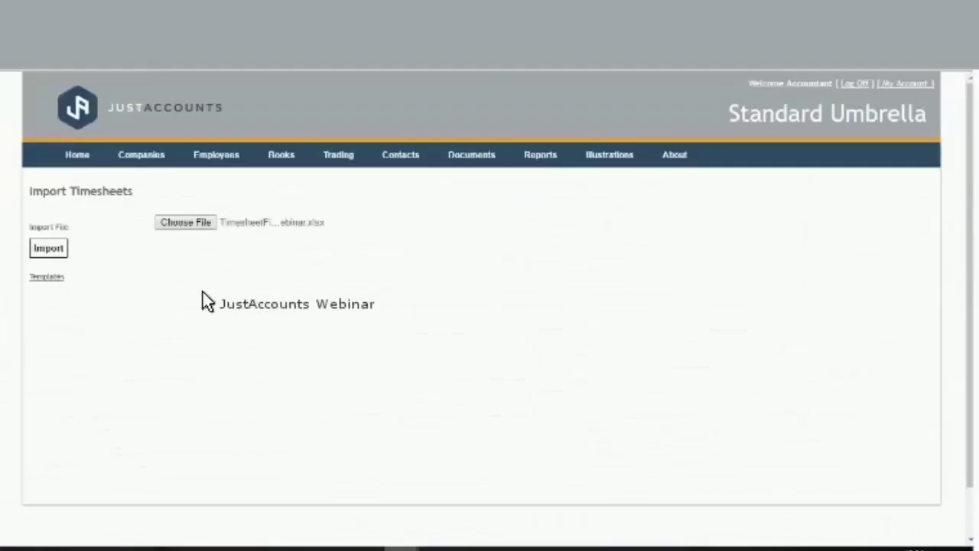
Step: Import the chosen timesheet file, name its new template "Agency 123 Layout" and set the date format to 01/05/2017
left_click(35, 249)
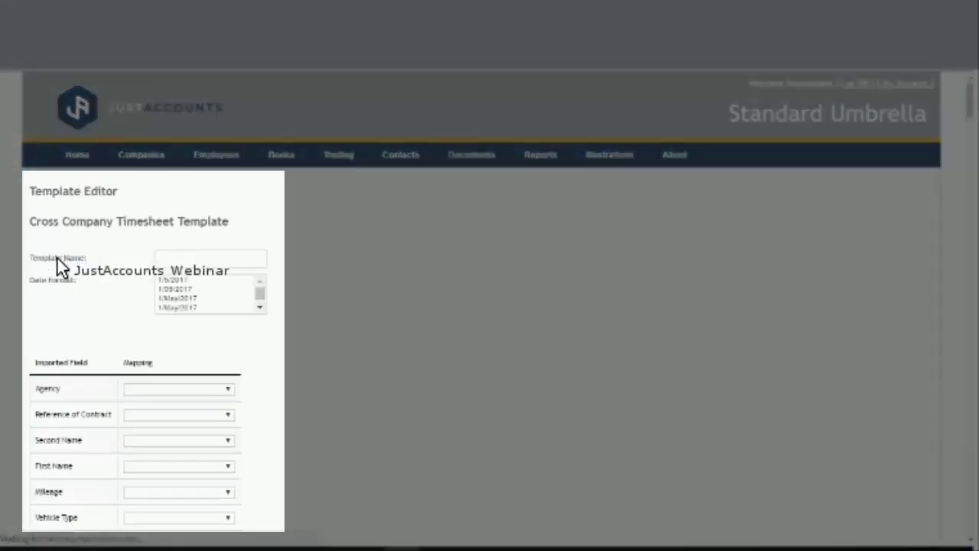
left_click(187, 257)
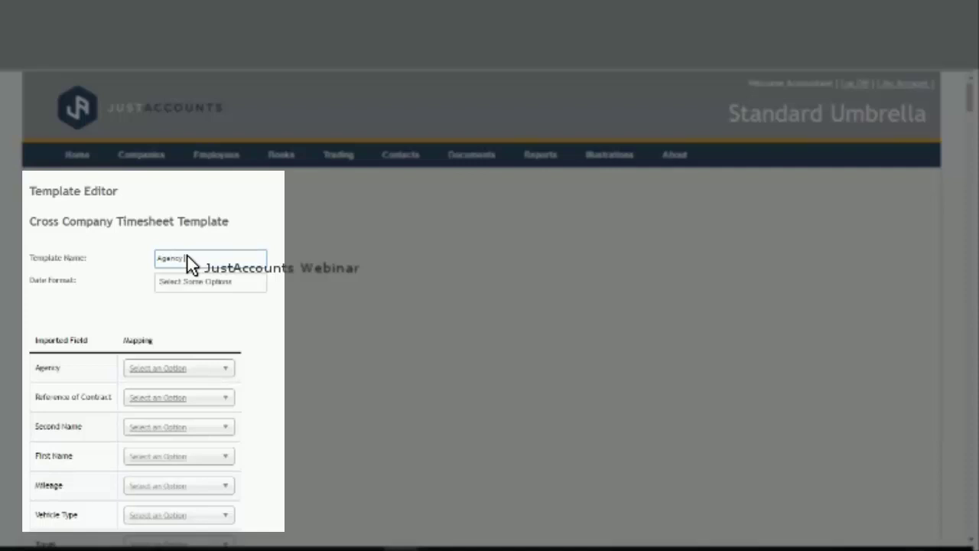
type("Agency 123 Layout")
left_click(196, 278)
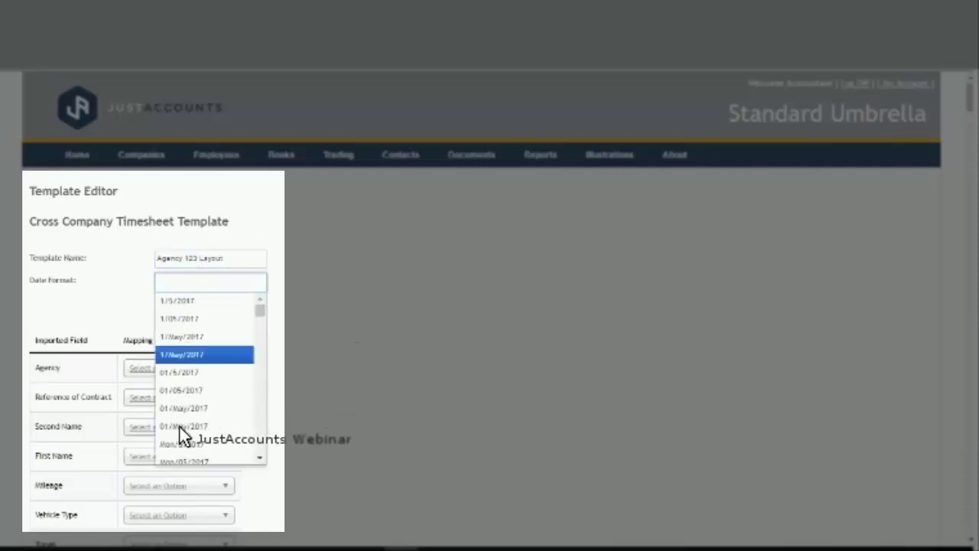
key("Return")
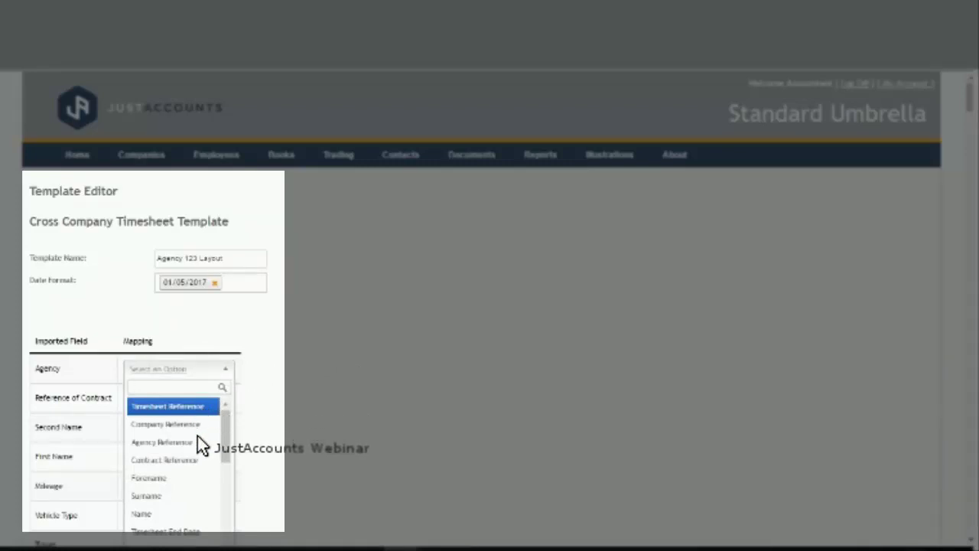
Step: Map Agency to Agency Reference, Reference of Contract to Contract Reference, and Second Name to Surname
left_click(169, 441)
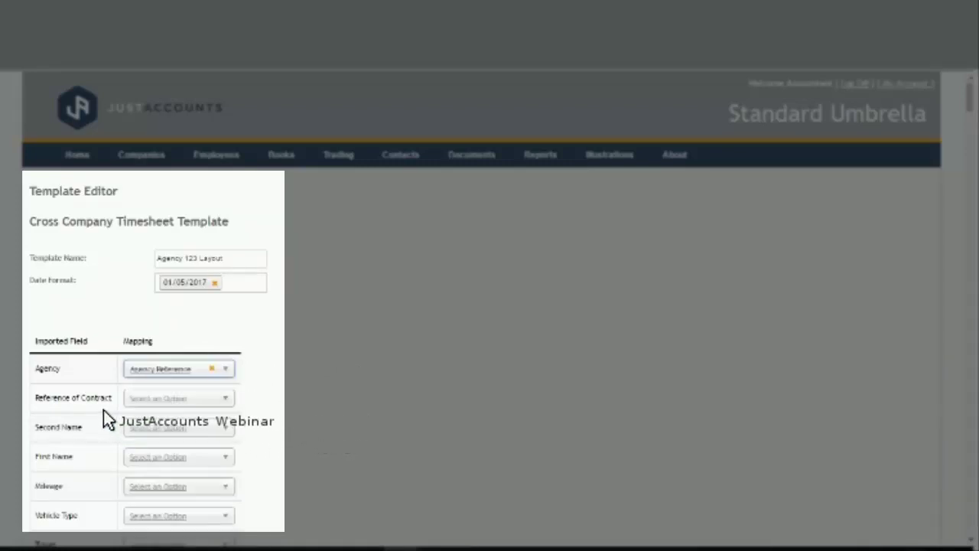
left_click(175, 404)
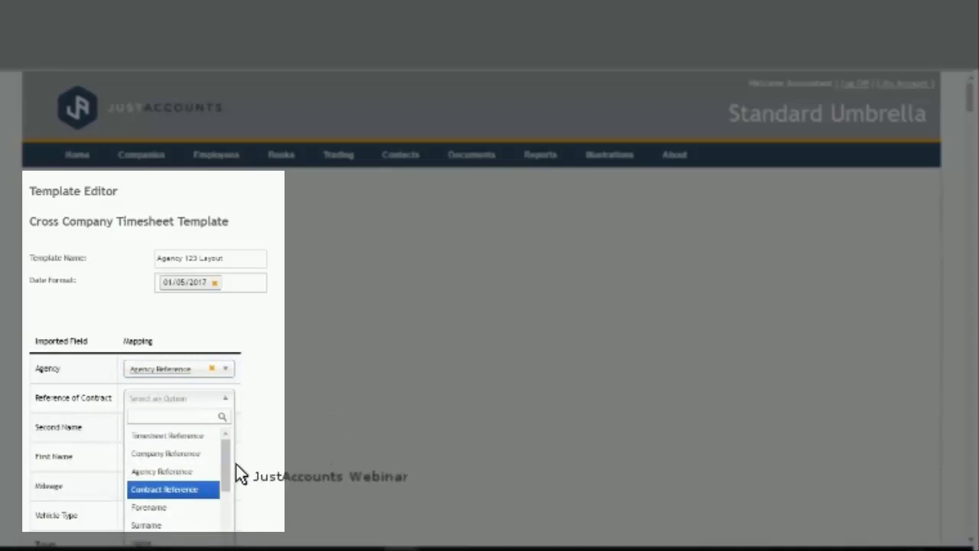
left_click(186, 489)
left_click(197, 429)
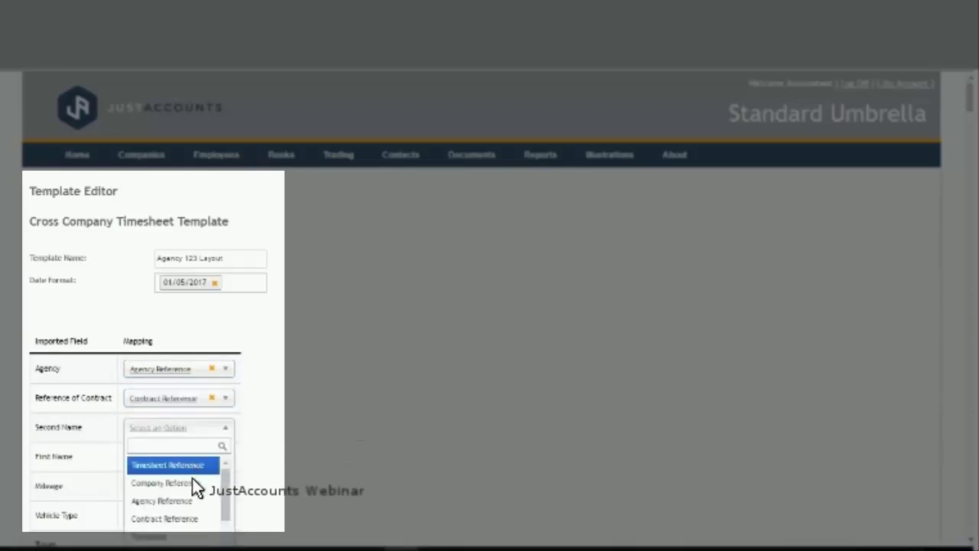
scroll(197, 481, "down", 3)
left_click(161, 466)
scroll(184, 341, "down", 2)
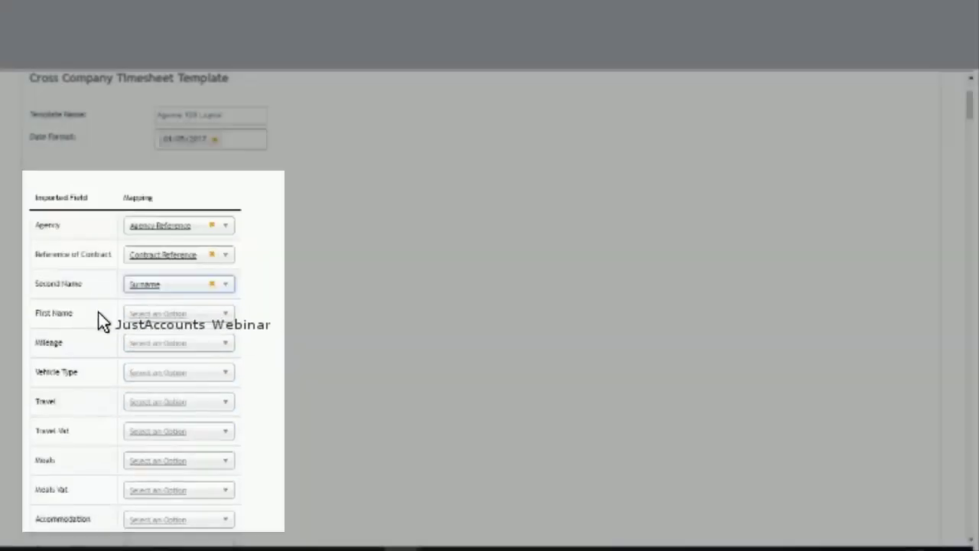
scroll(125, 284, "down", 10)
scroll(136, 296, "down", 20)
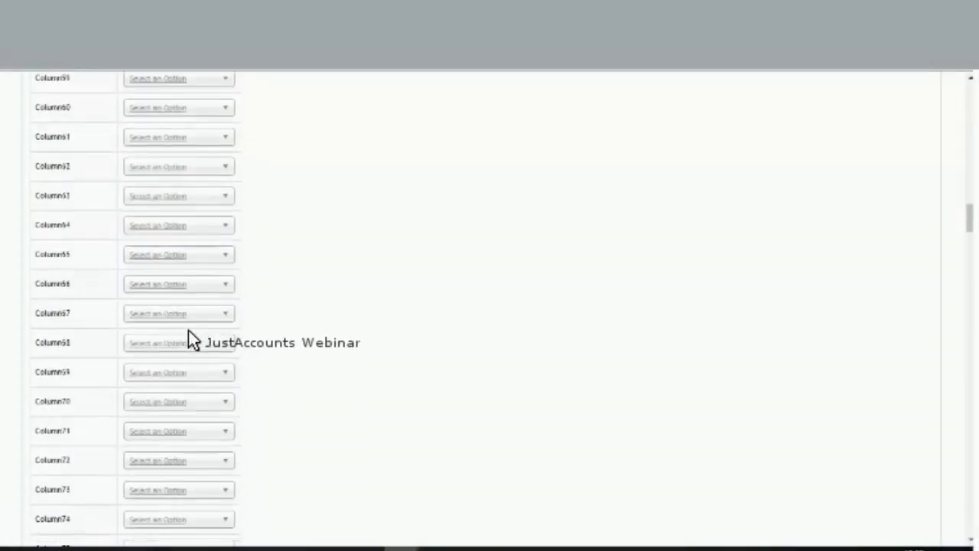
scroll(973, 451, "down", 20)
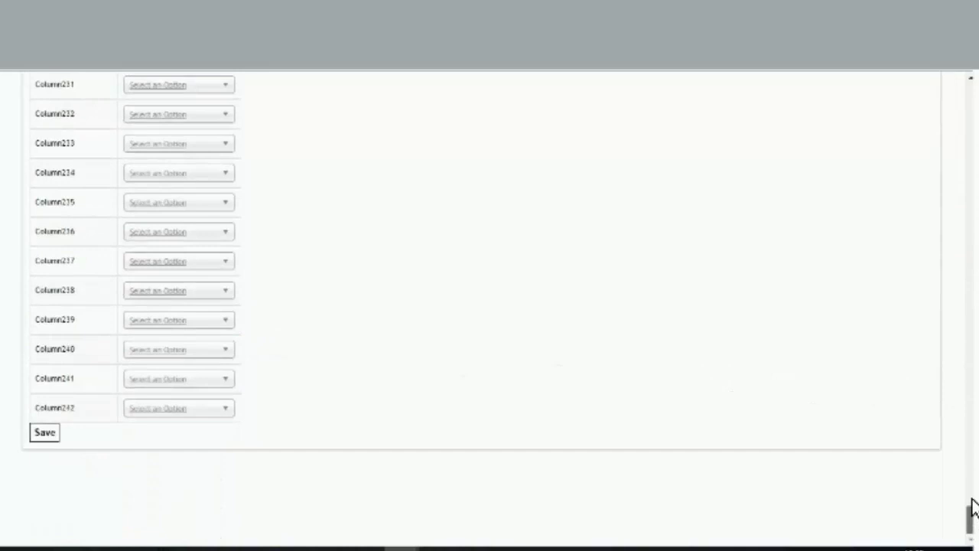
left_click_drag(972, 506, 969, 103)
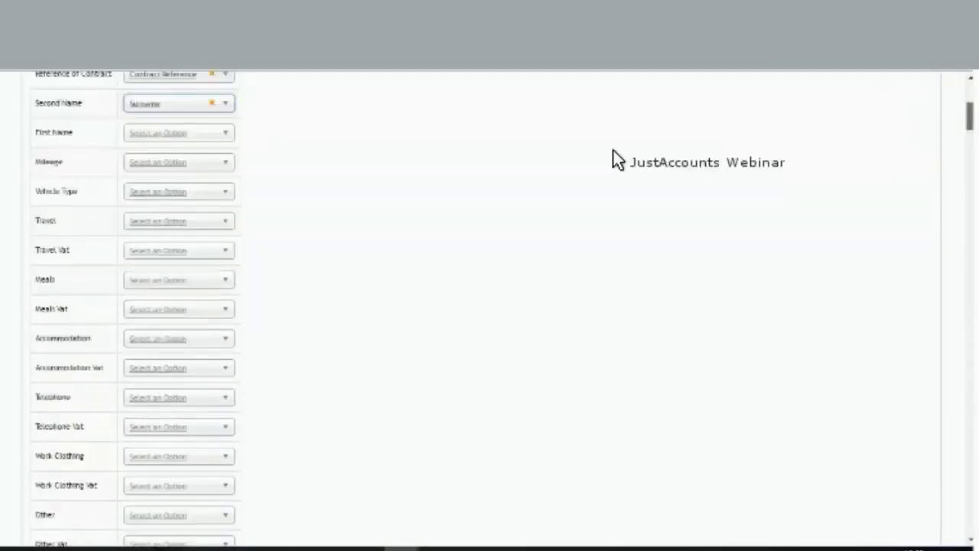
Step: Reopen Import Timesheets for Standard Umbrella, load the file "Webinar Timesheet Import", and import and approve its timesheets
mouse_move(215, 156)
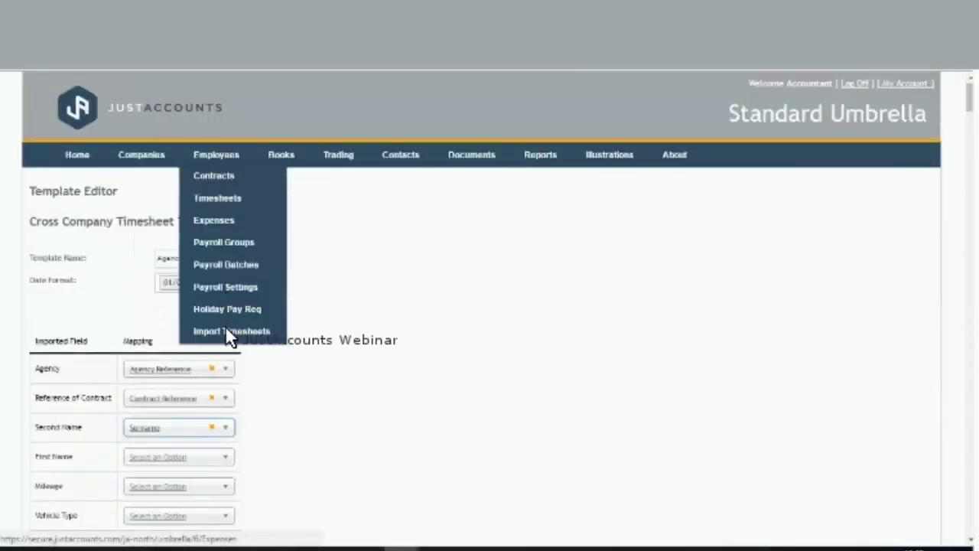
left_click(226, 330)
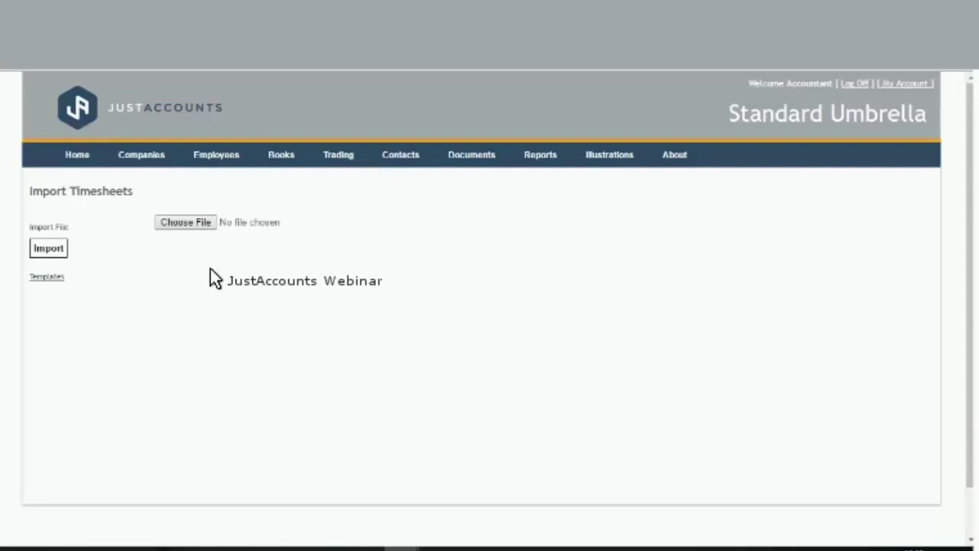
left_click(200, 222)
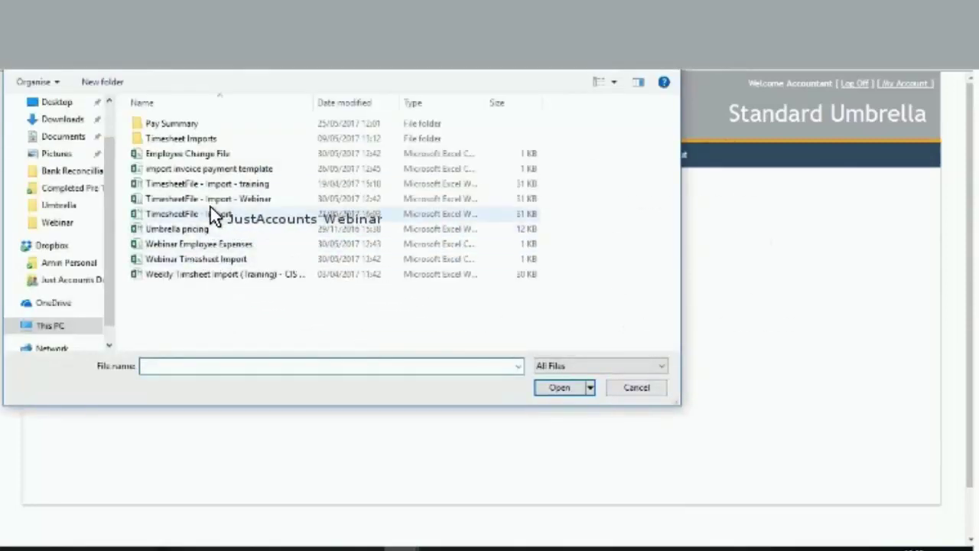
double_click(207, 259)
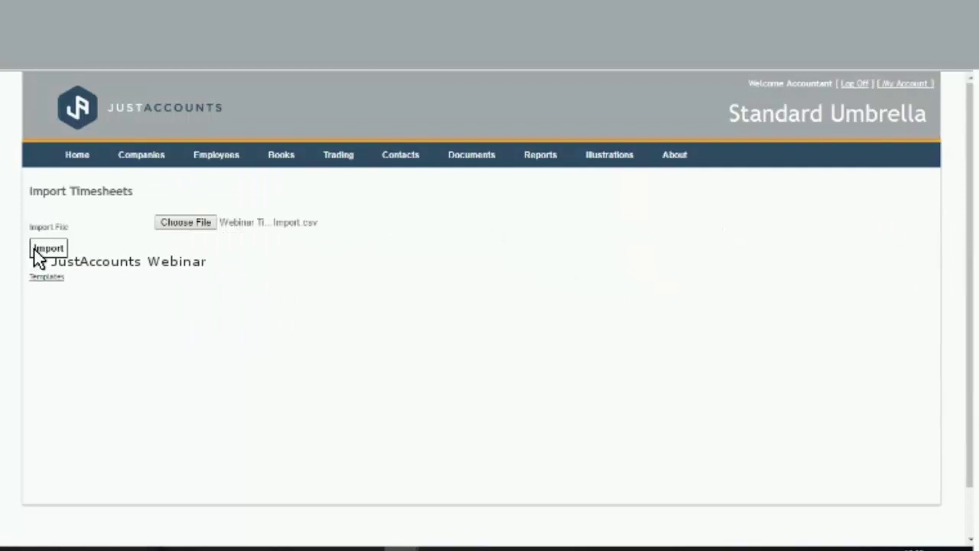
left_click(34, 250)
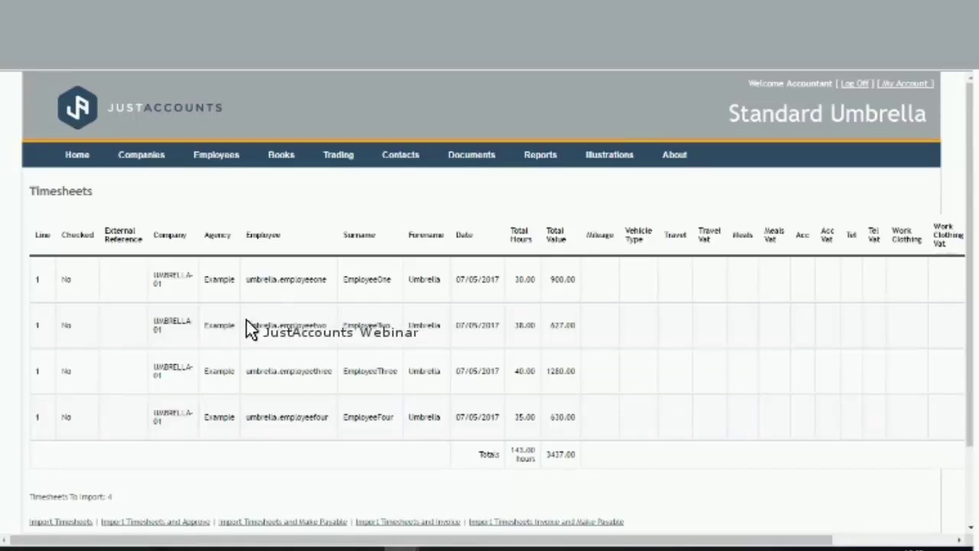
left_click(137, 523)
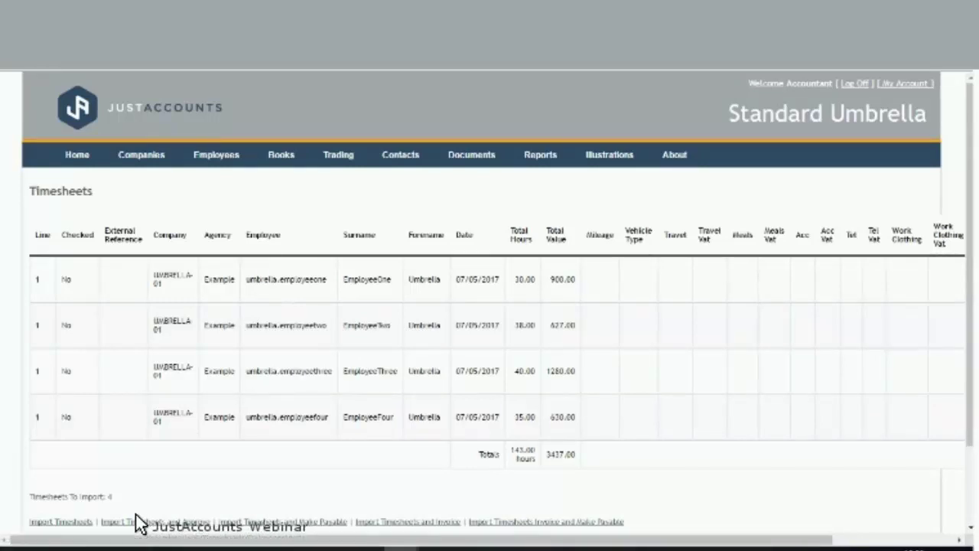
Step: Open the expenses import for Standard Umbrella and download the expense template
mouse_move(220, 156)
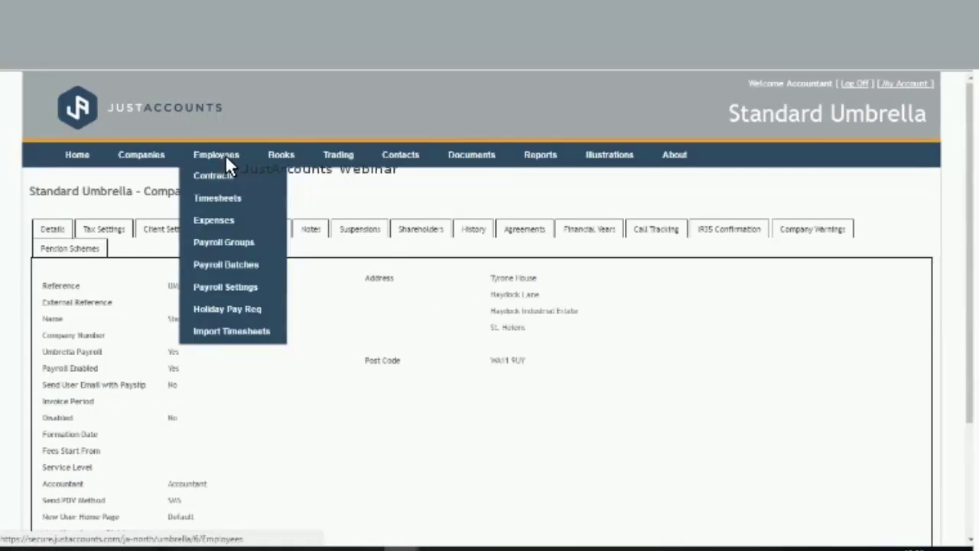
left_click(225, 218)
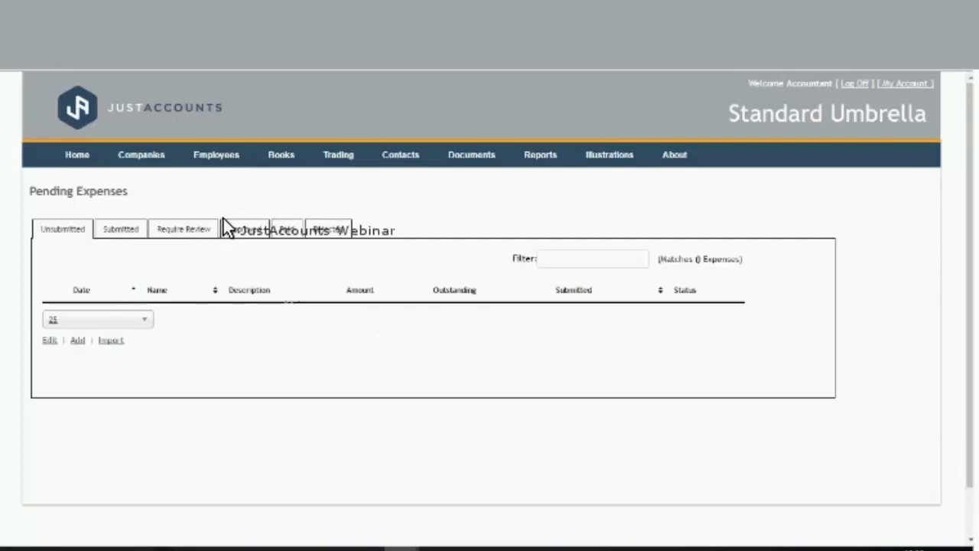
left_click(108, 342)
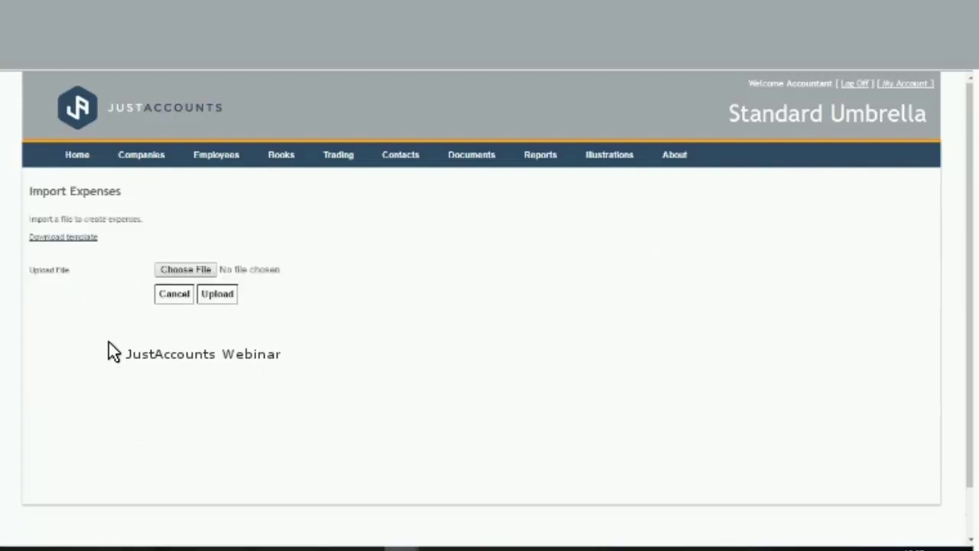
left_click(92, 238)
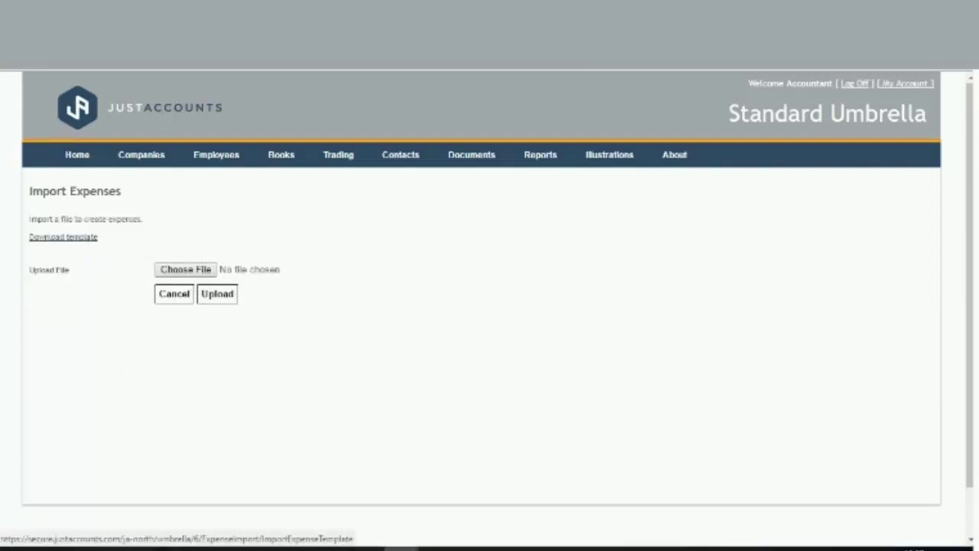
Step: Switch to Excel to review the Webinar Employee Expenses sheet, and return to the JustAccounts expenses import page
mouse_move(334, 528)
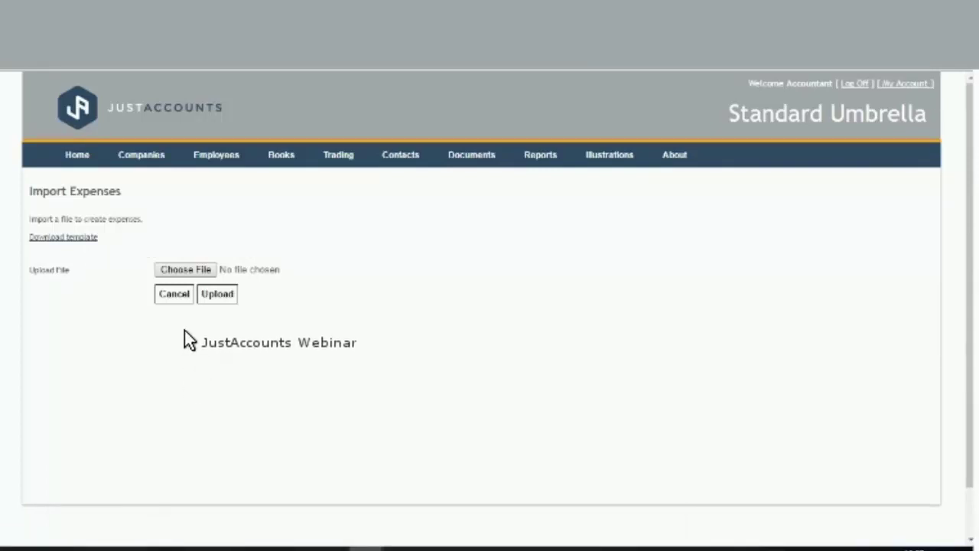
key("alt+Tab")
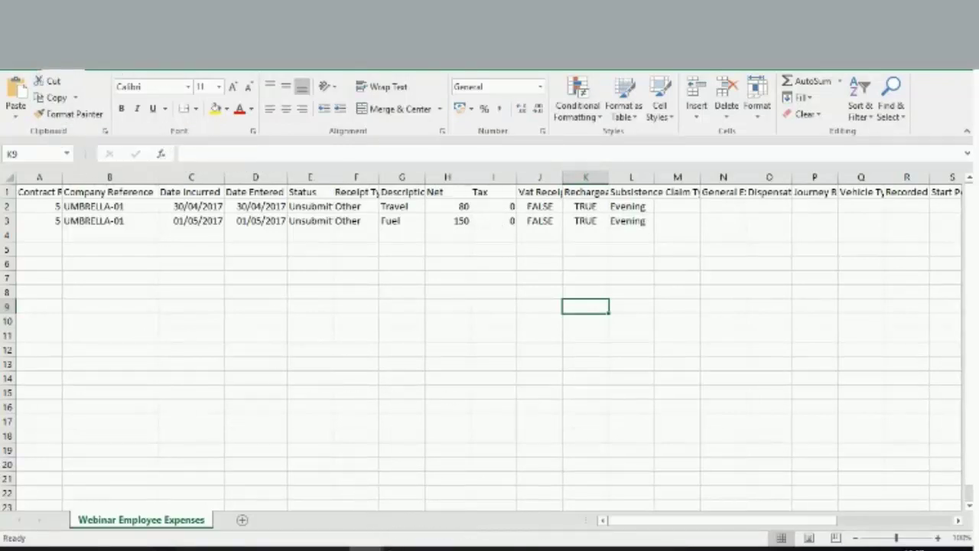
left_click(350, 528)
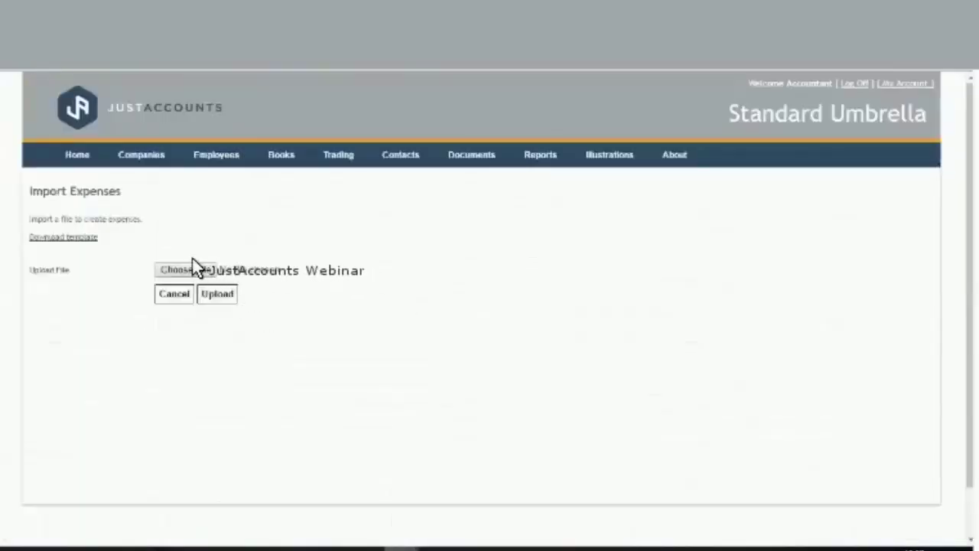
Step: Upload the file "Webinar Employee Expenses" and apply the import of its travel and fuel expenses
left_click(191, 275)
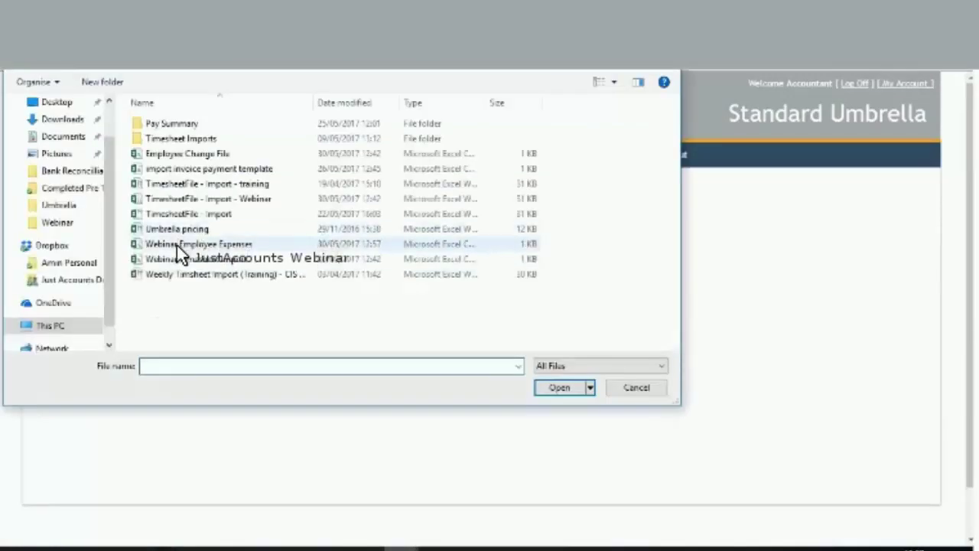
double_click(176, 248)
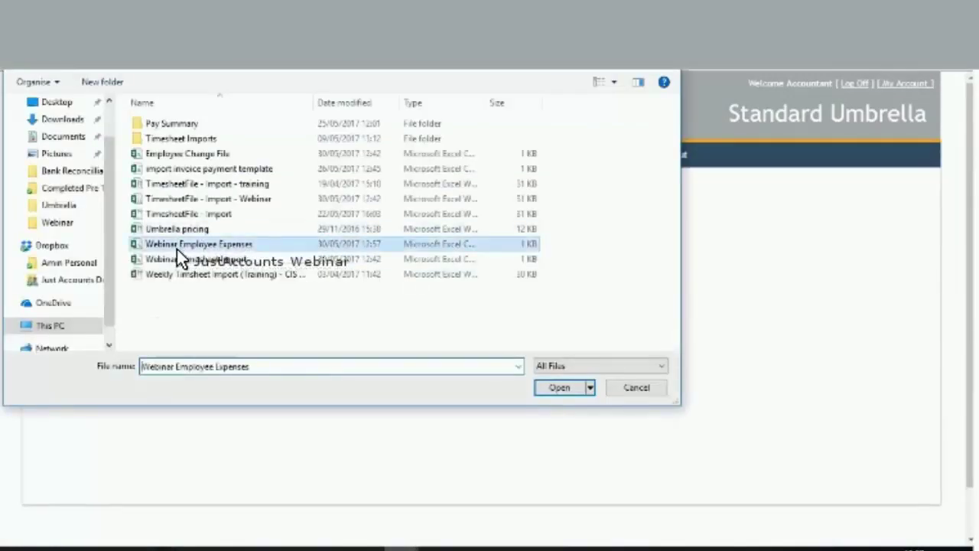
left_click(223, 296)
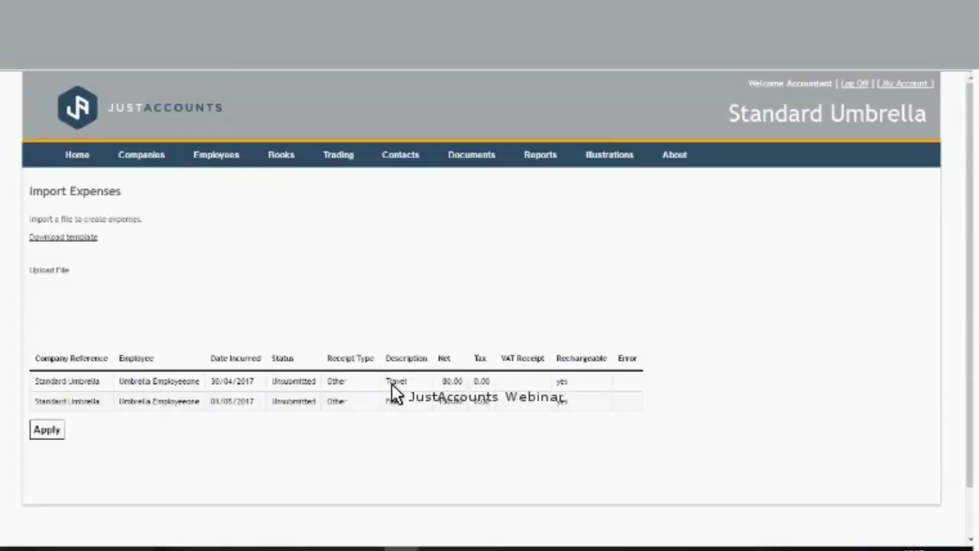
left_click(48, 430)
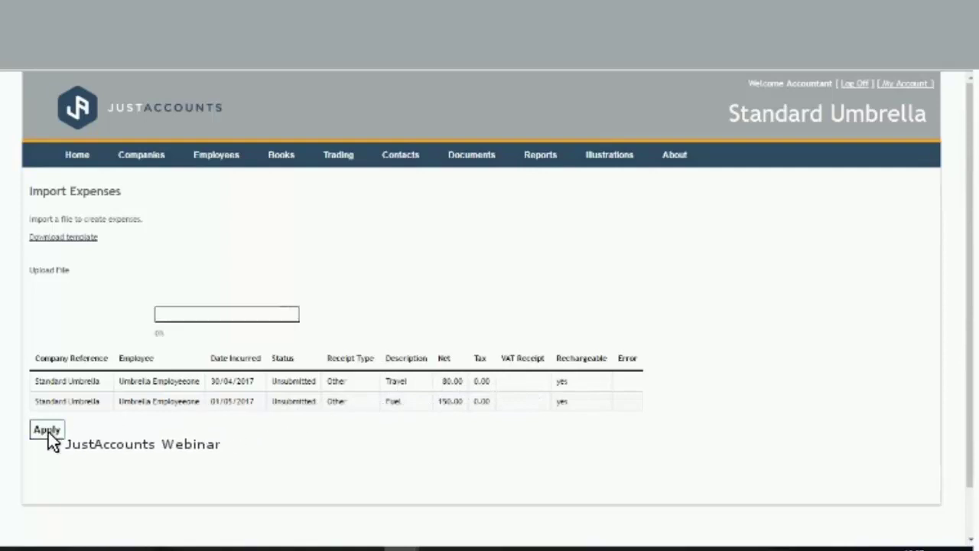
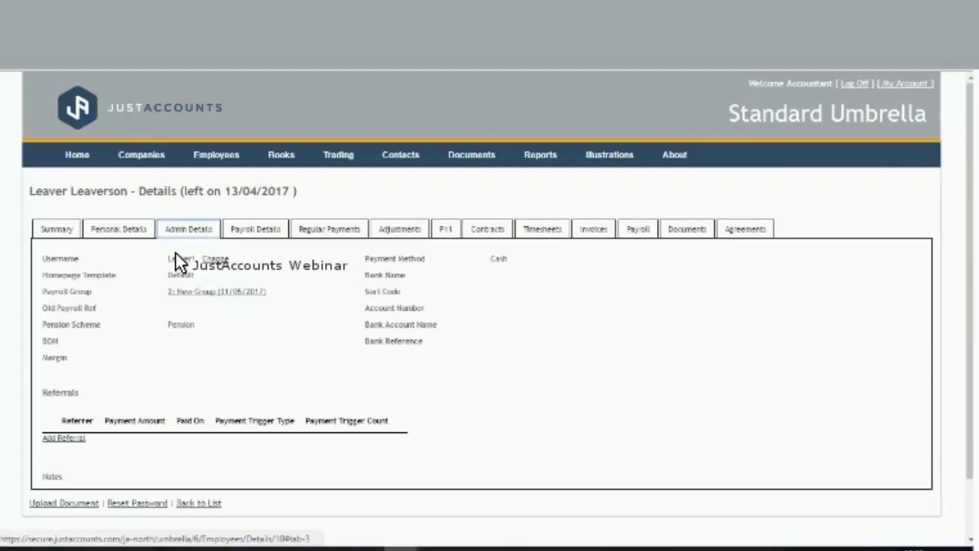
Step: Replace the departed employee's username in the admin details with one beginning with "void"
left_click(225, 261)
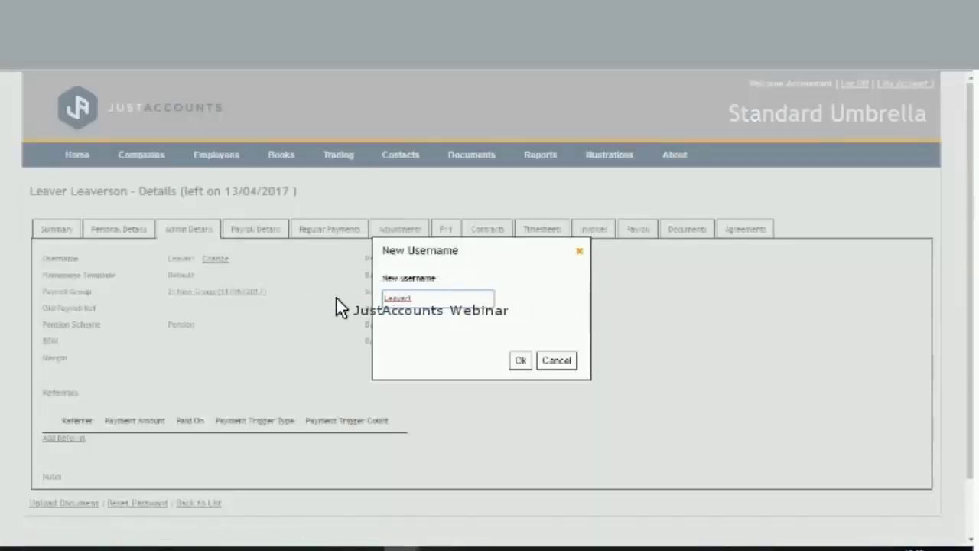
type("vo.o")
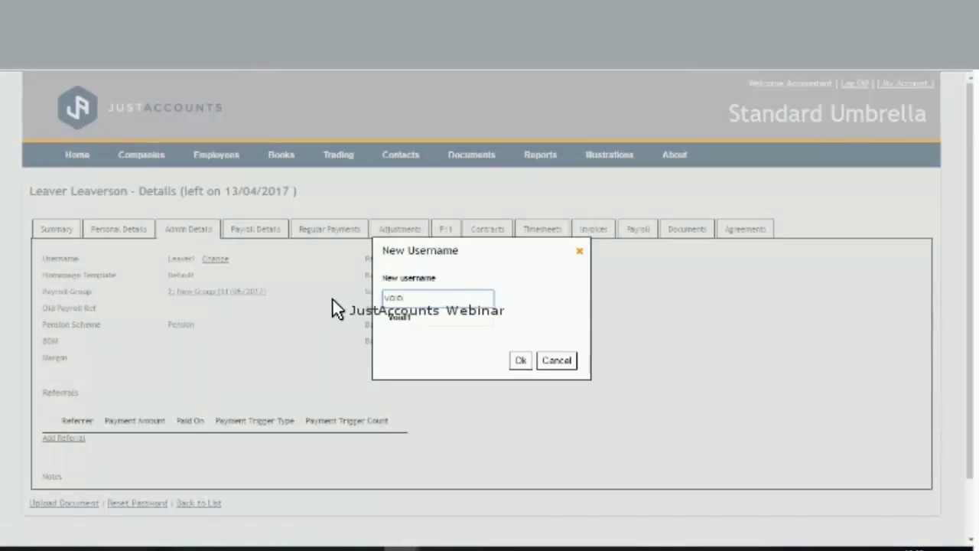
left_click(514, 363)
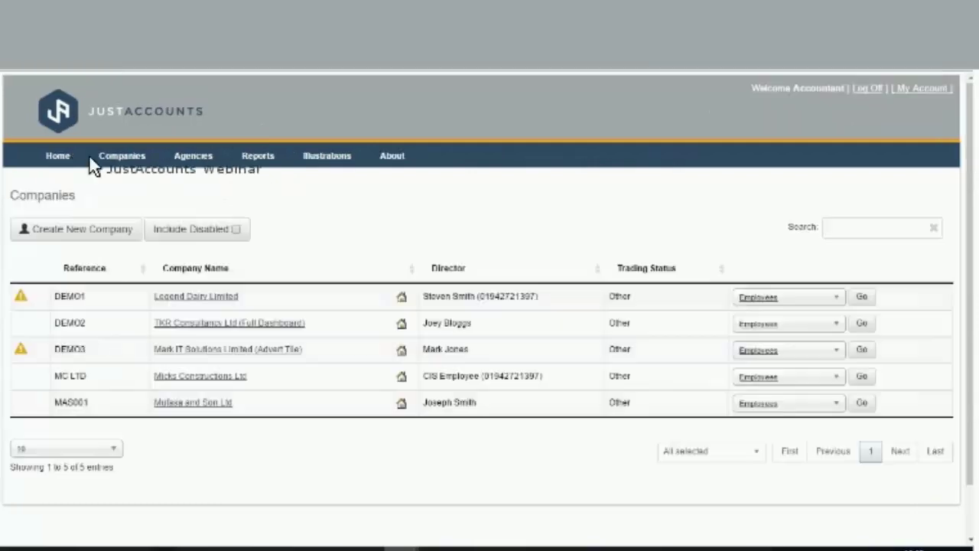
Step: Open the Batch Changes page for making cross-company changes
mouse_move(92, 157)
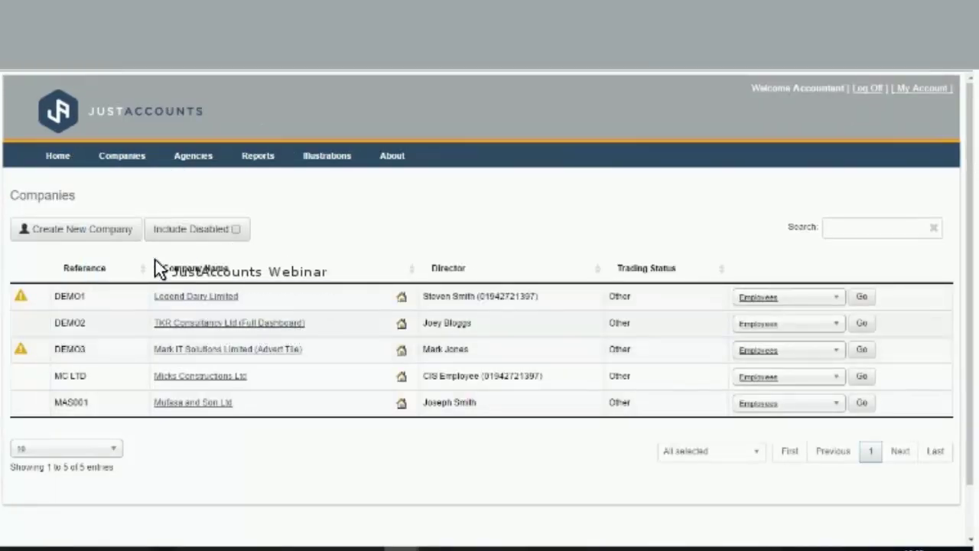
mouse_move(60, 156)
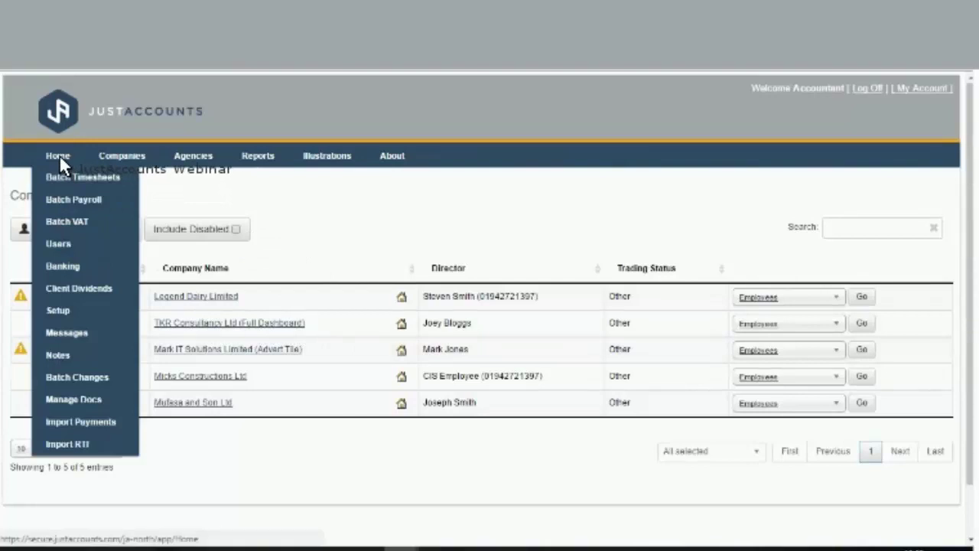
left_click(71, 371)
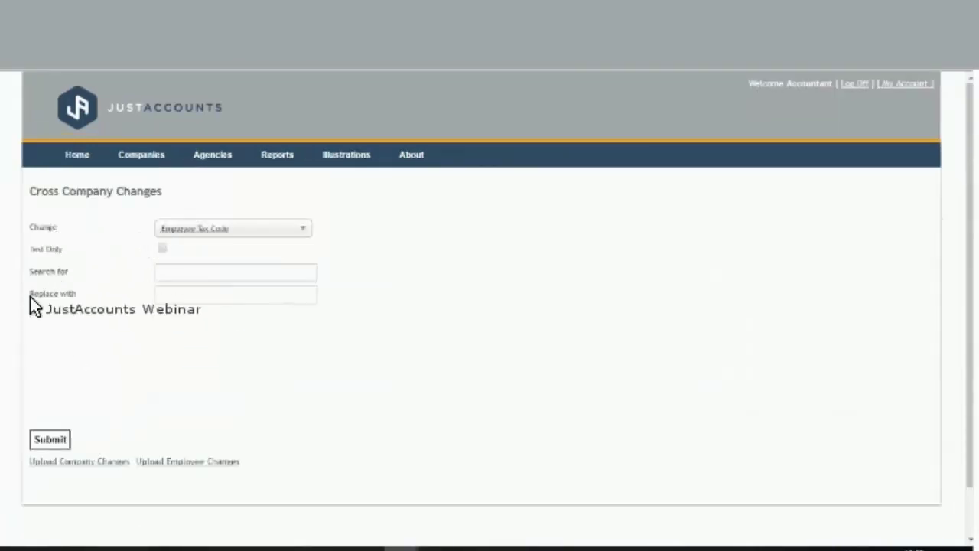
Step: Open the employee changes upload page, switch to Excel to review the Employee Change File, and return to JustAccounts
left_click(176, 462)
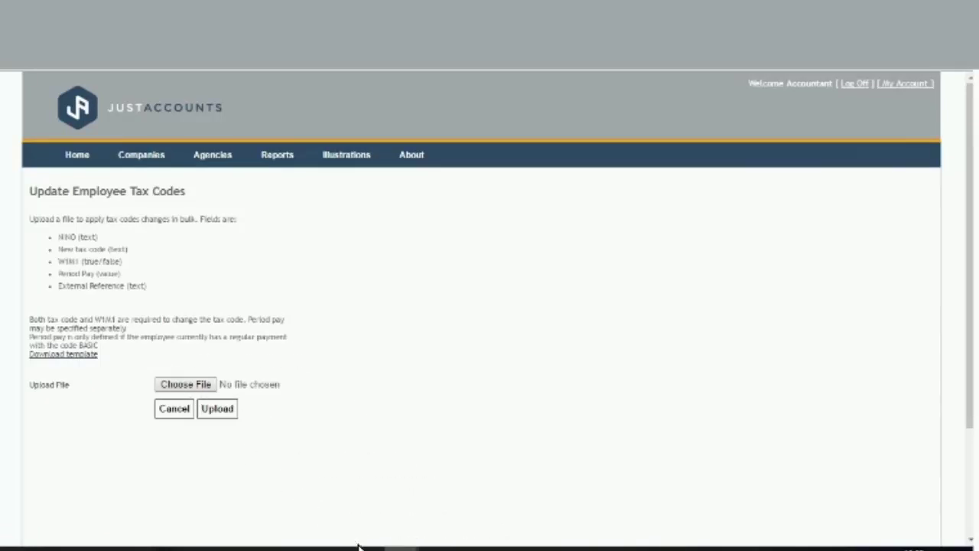
mouse_move(365, 548)
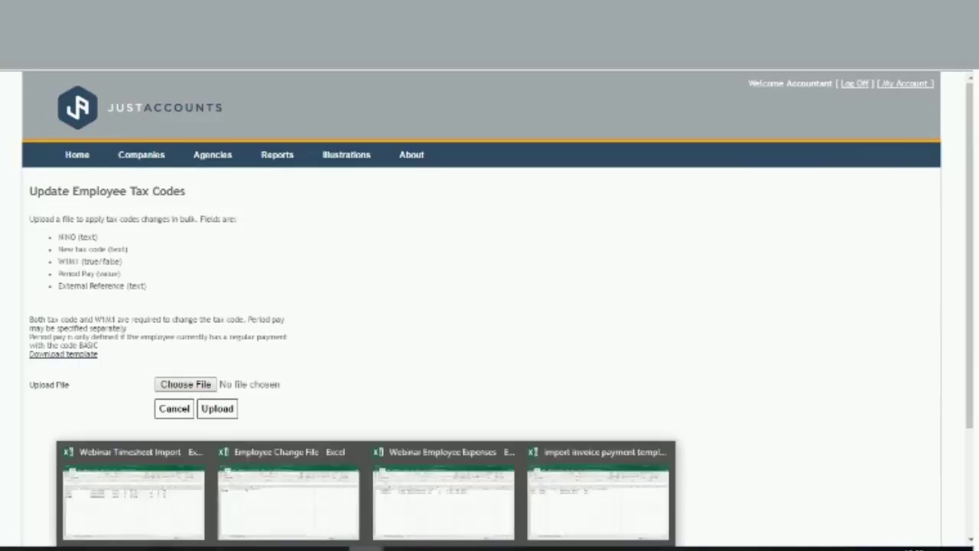
left_click(299, 508)
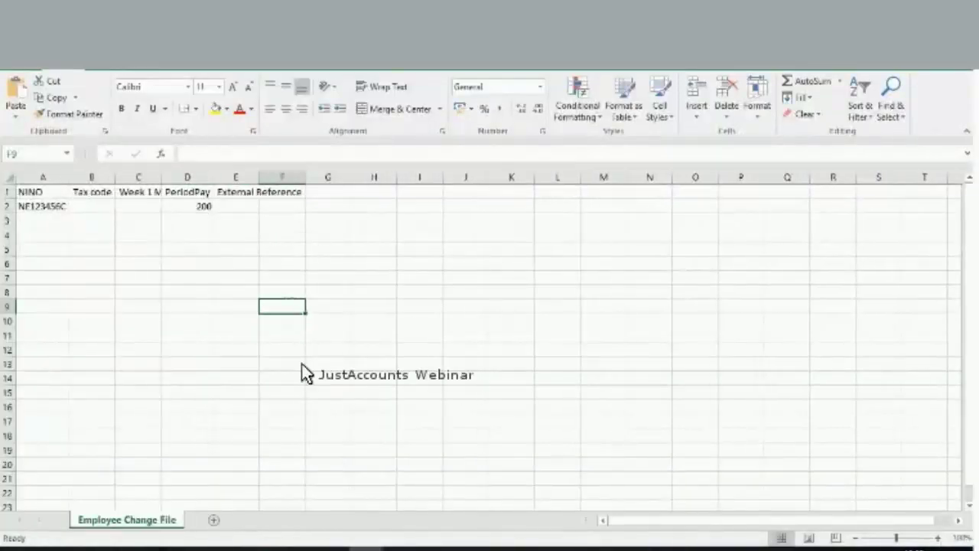
mouse_move(367, 530)
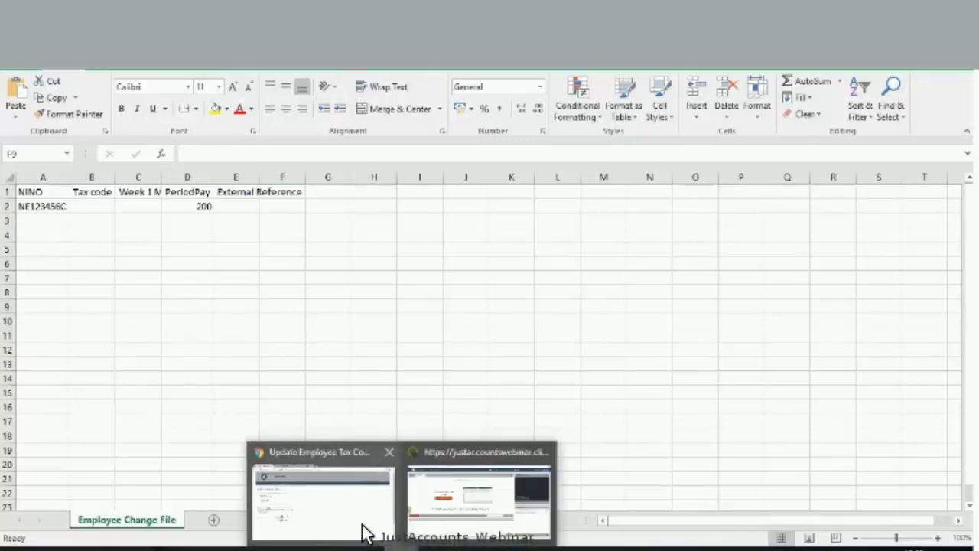
left_click(345, 448)
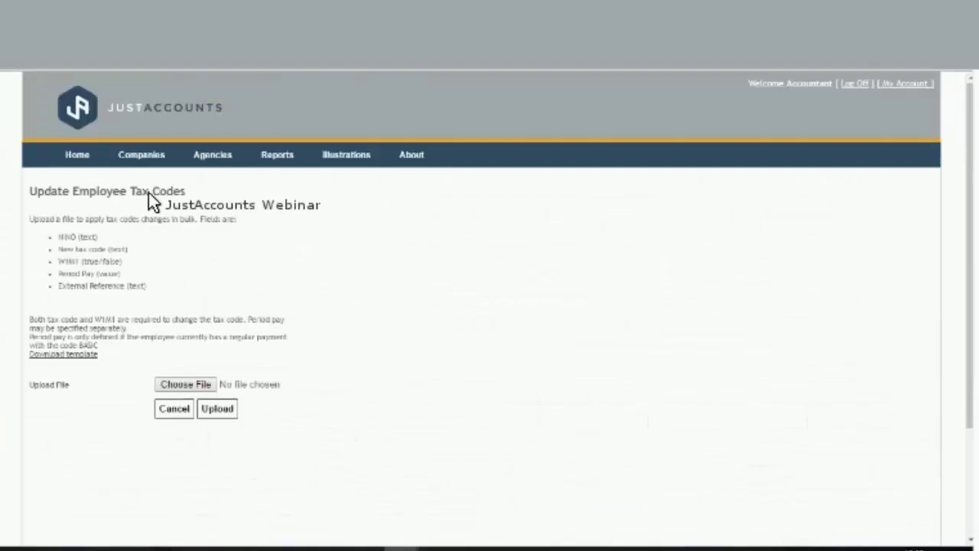
Step: Open the regular payments of Legend Dairy Limited's employee to examine the basic pay
left_click(89, 154)
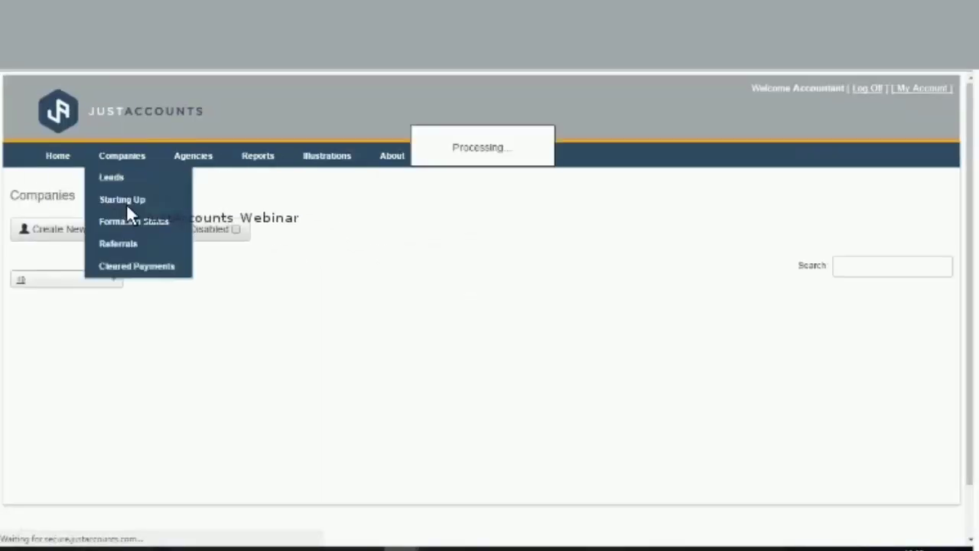
left_click(208, 297)
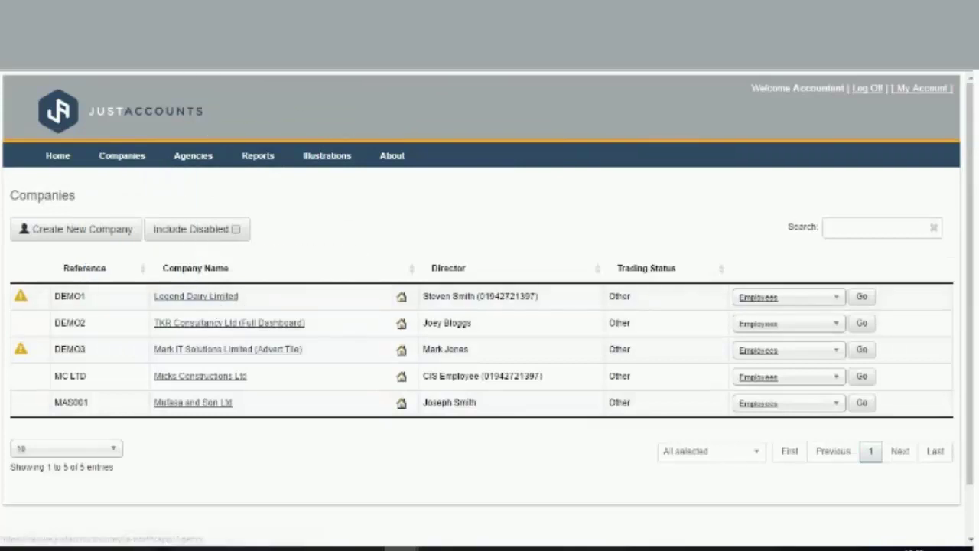
mouse_move(231, 158)
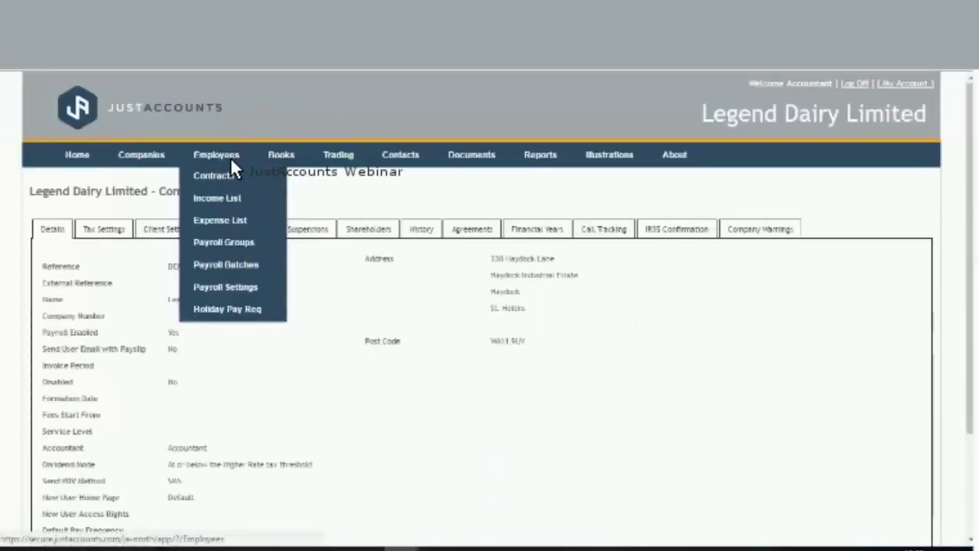
left_click(227, 155)
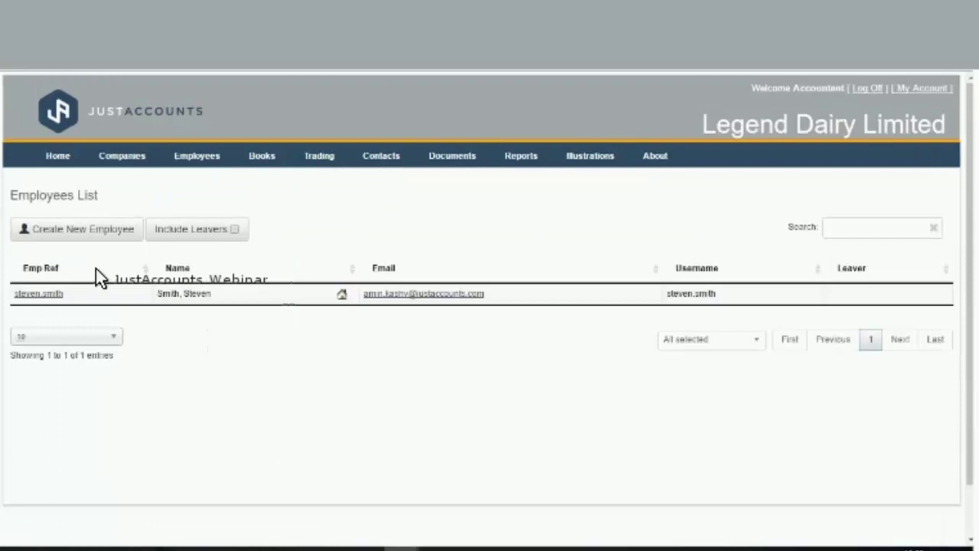
left_click(31, 293)
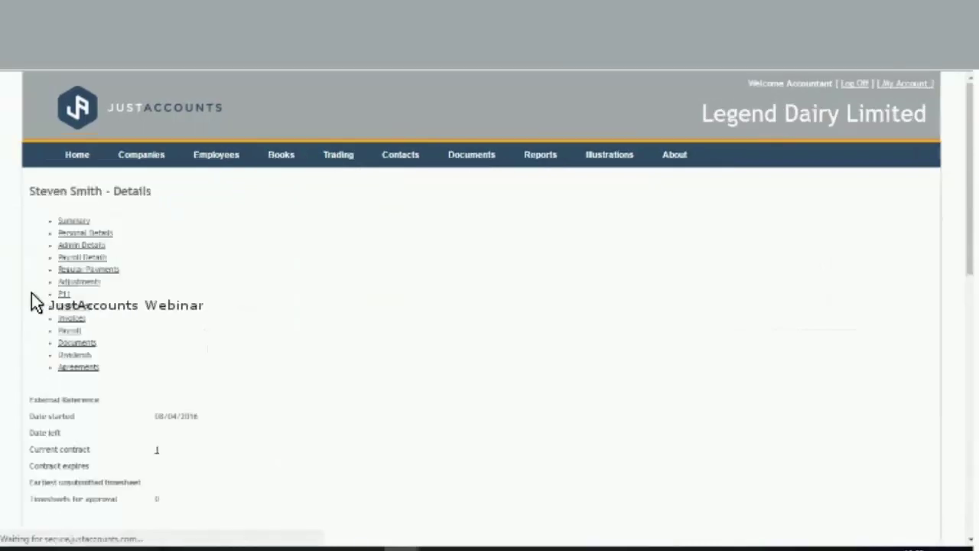
left_click(319, 231)
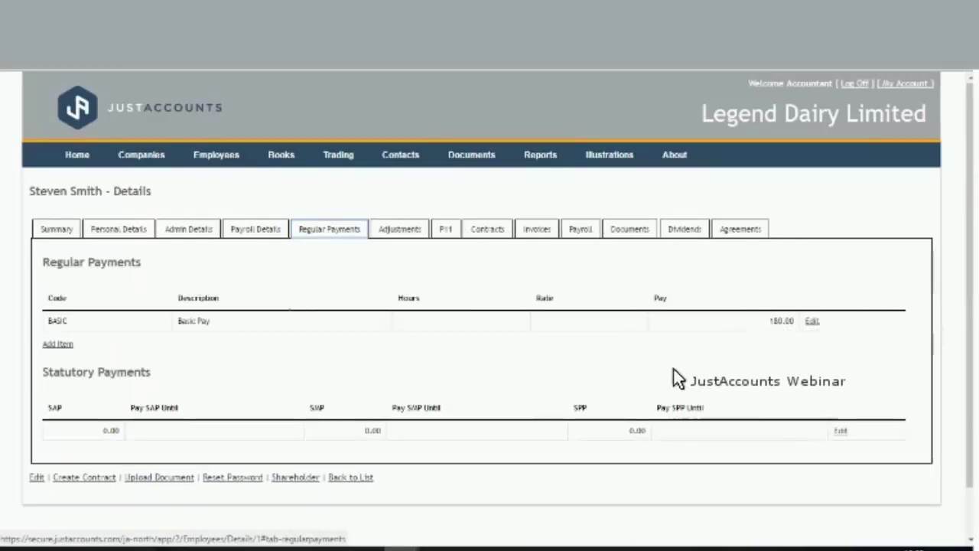
Step: Switch to Excel to check the PeriodPay value in the Employee Change File, and return to the employee's record in JustAccounts
mouse_move(409, 501)
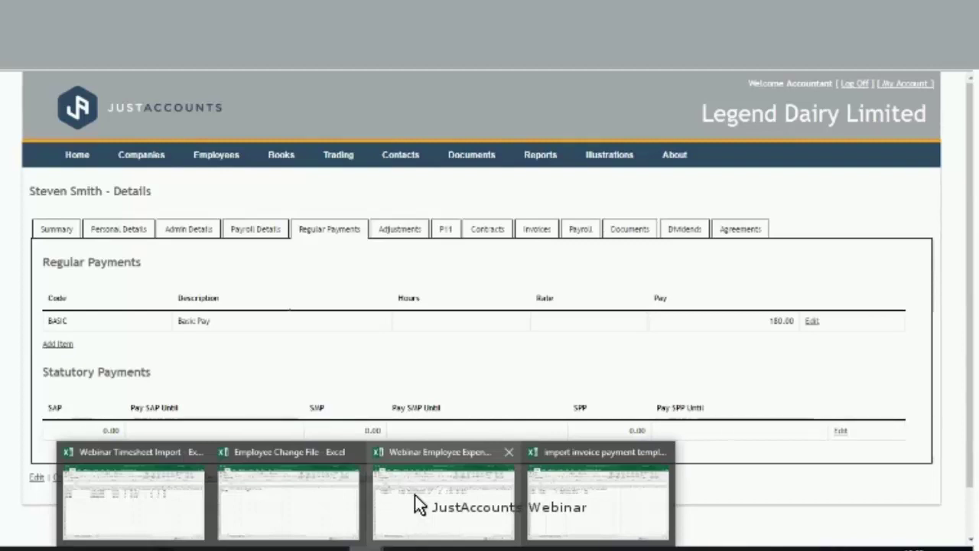
left_click(350, 497)
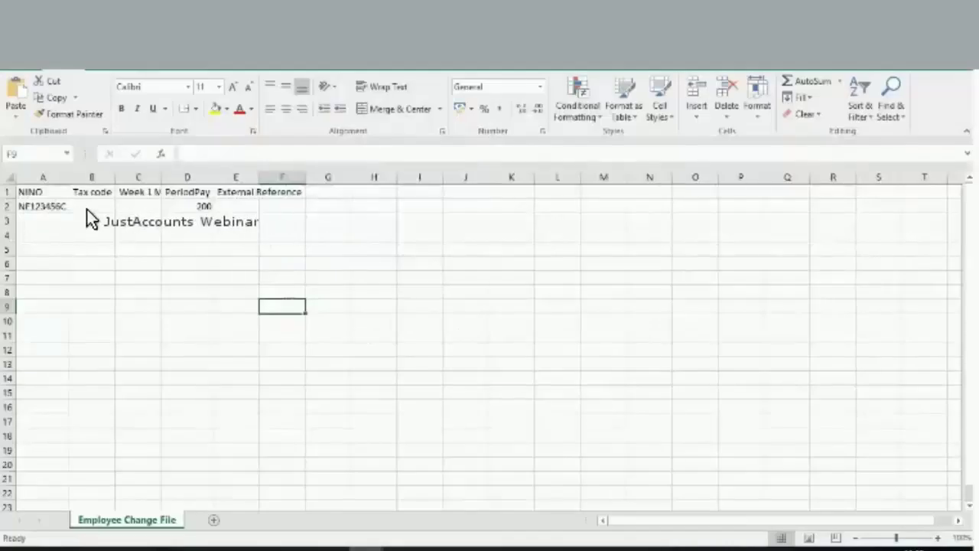
left_click(185, 206)
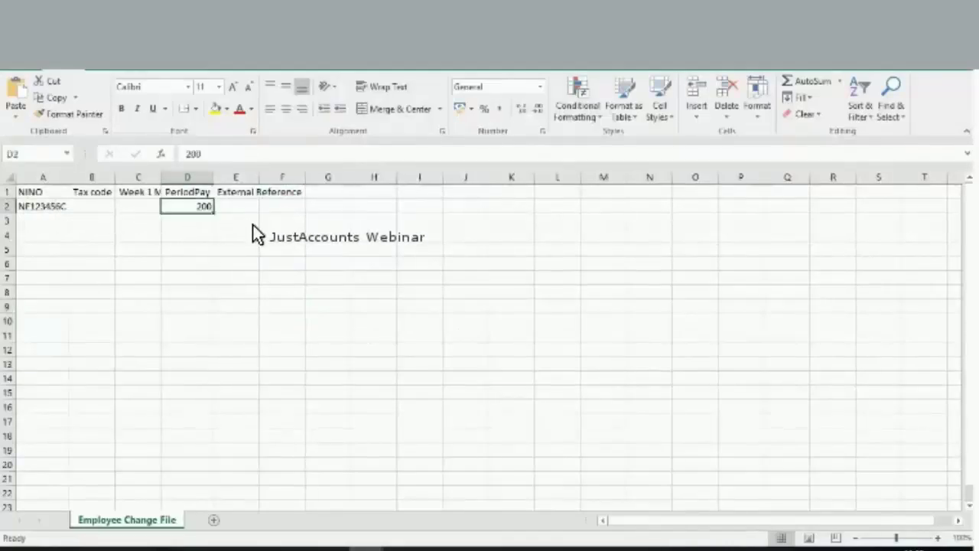
left_click(372, 542)
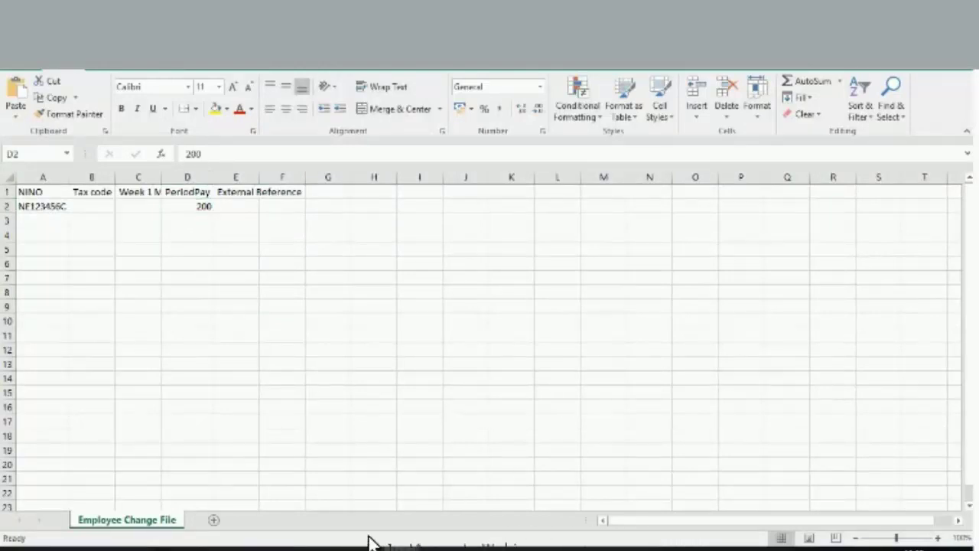
left_click(353, 508)
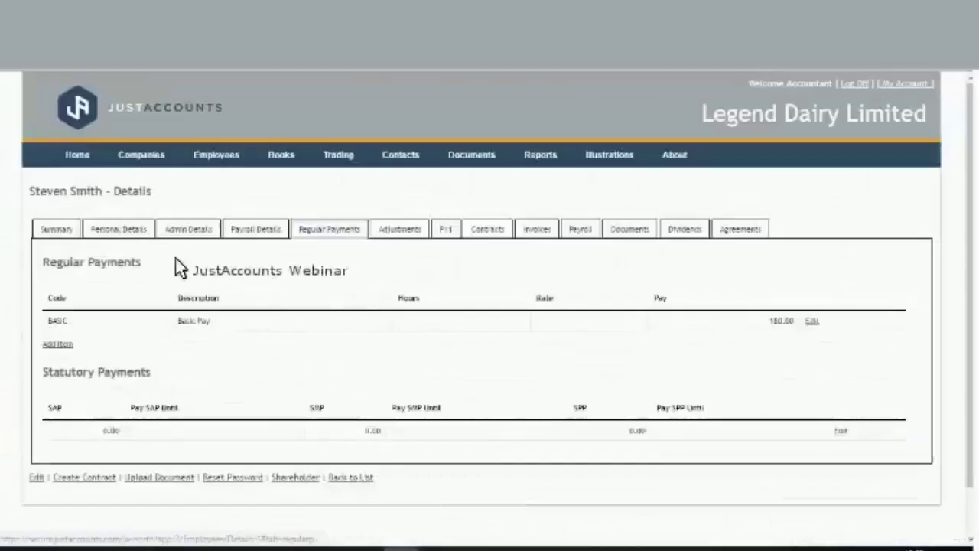
Step: Leave the company's records and open the employee changes upload page from Batch Changes
mouse_move(95, 159)
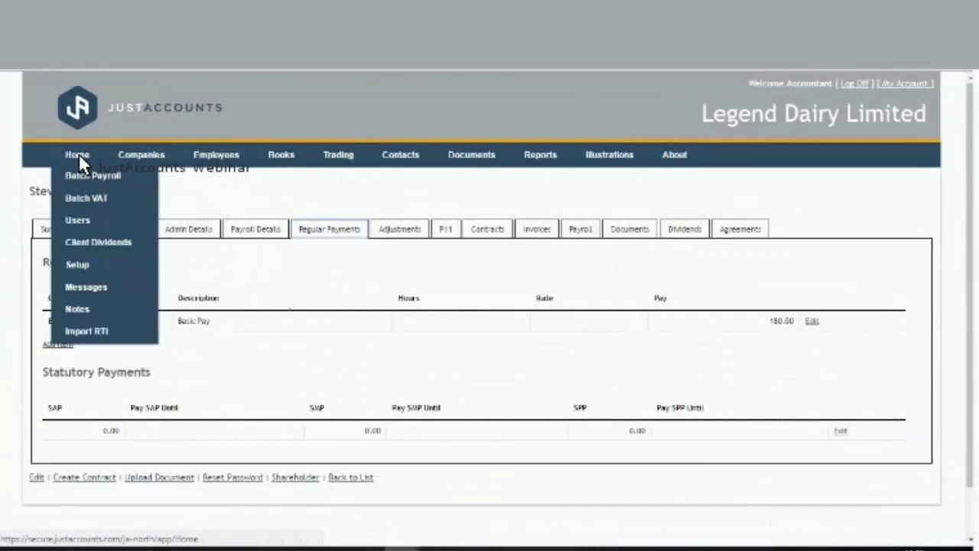
left_click(76, 148)
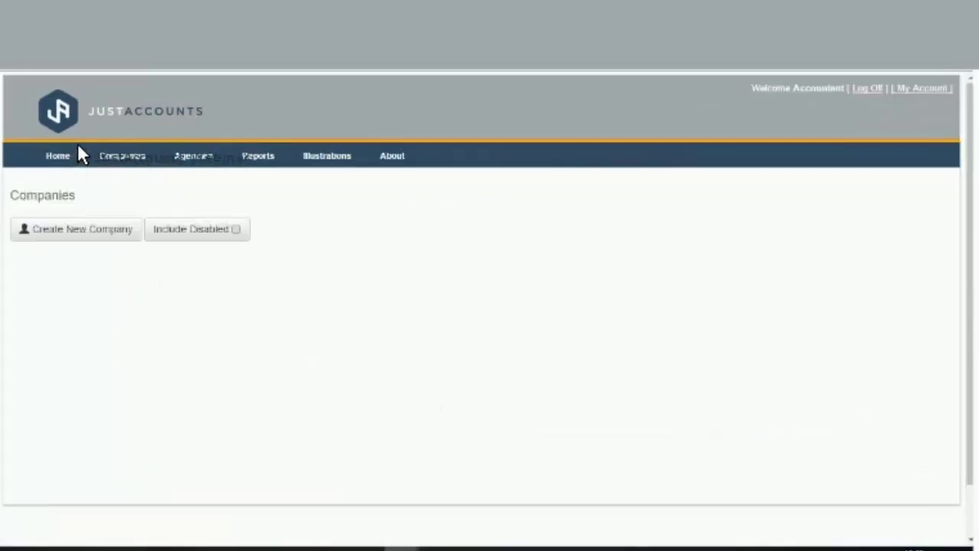
mouse_move(62, 156)
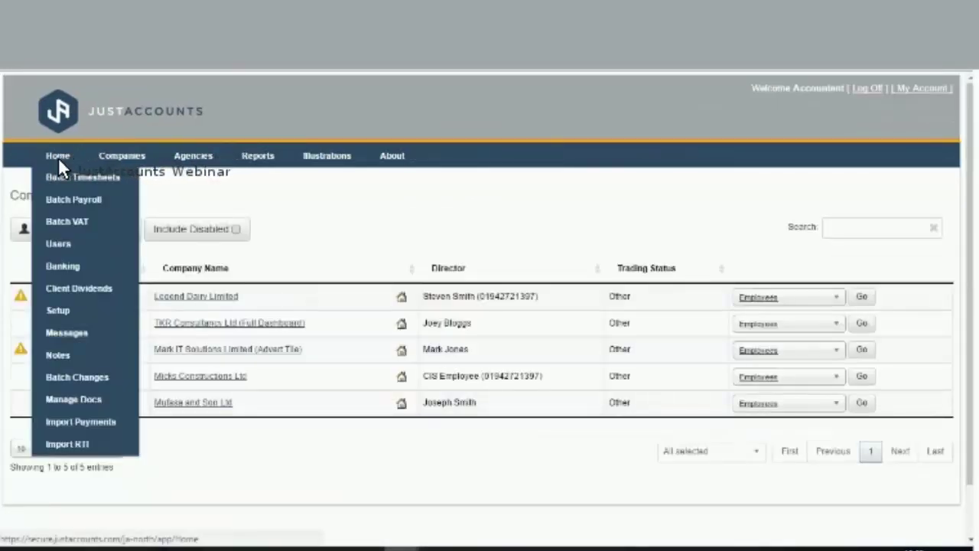
left_click(76, 375)
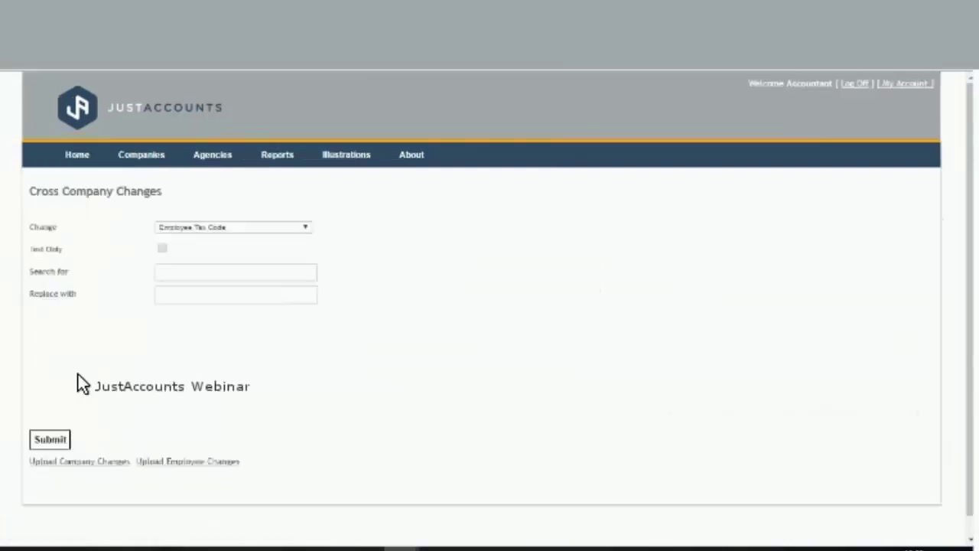
left_click(195, 463)
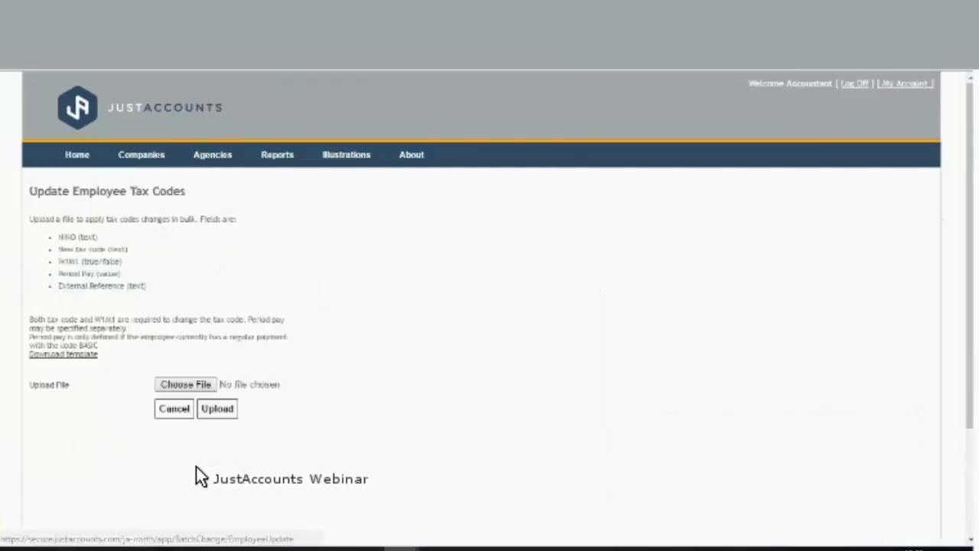
Step: Upload the file "Employee Change File" and apply its new period pay of 200 to the employee
left_click(189, 384)
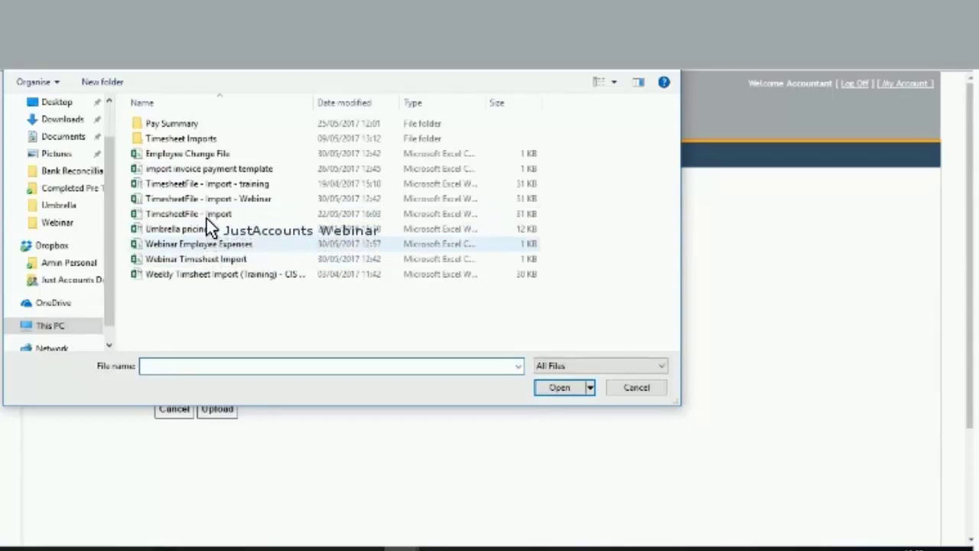
double_click(205, 154)
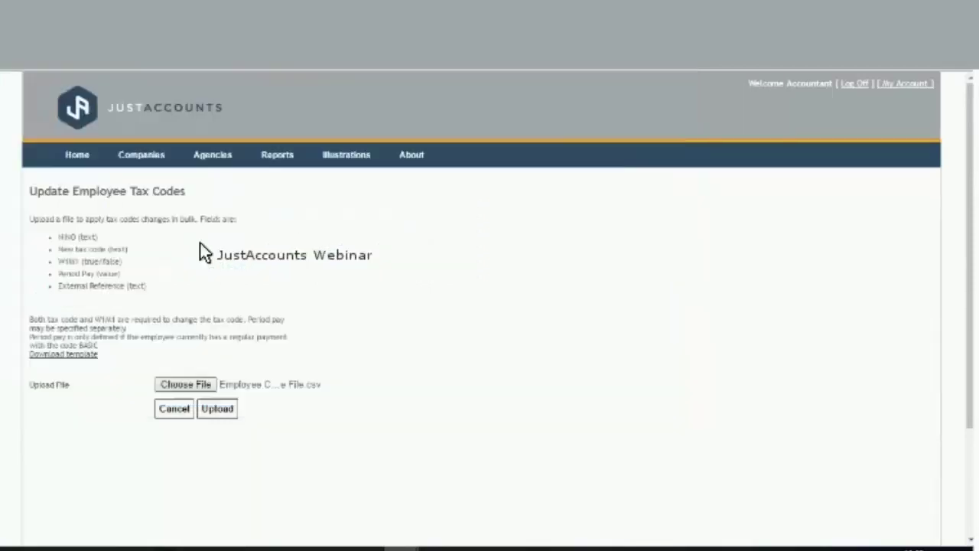
left_click(209, 411)
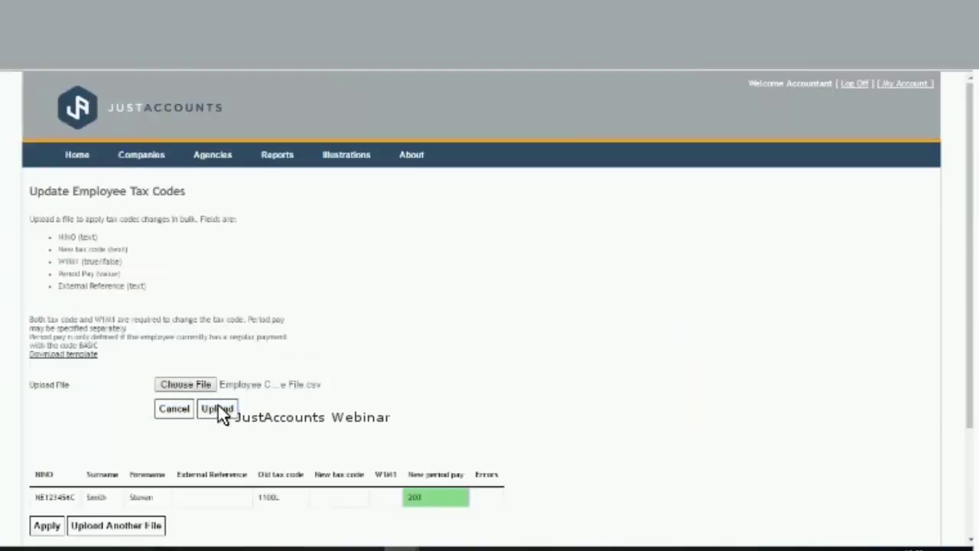
scroll(201, 404, "down", 2)
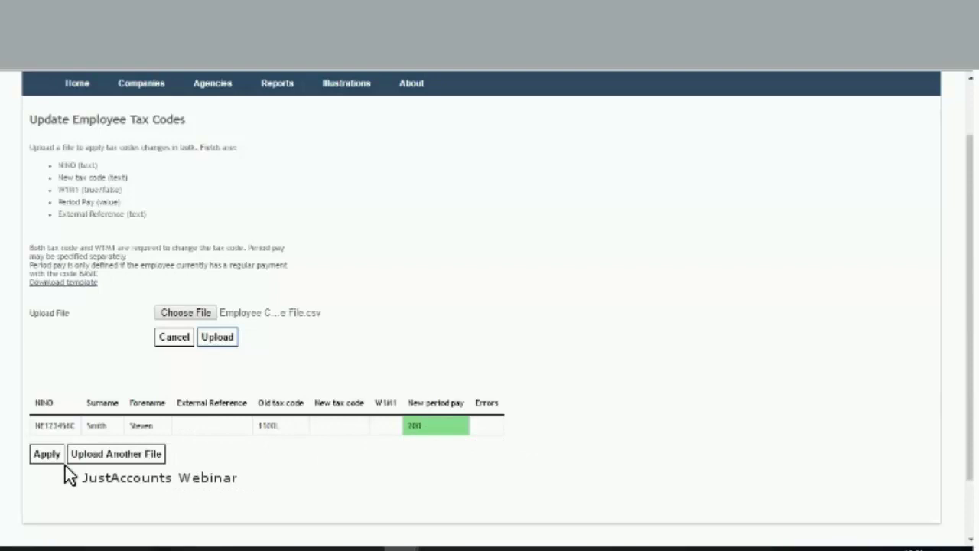
left_click(42, 455)
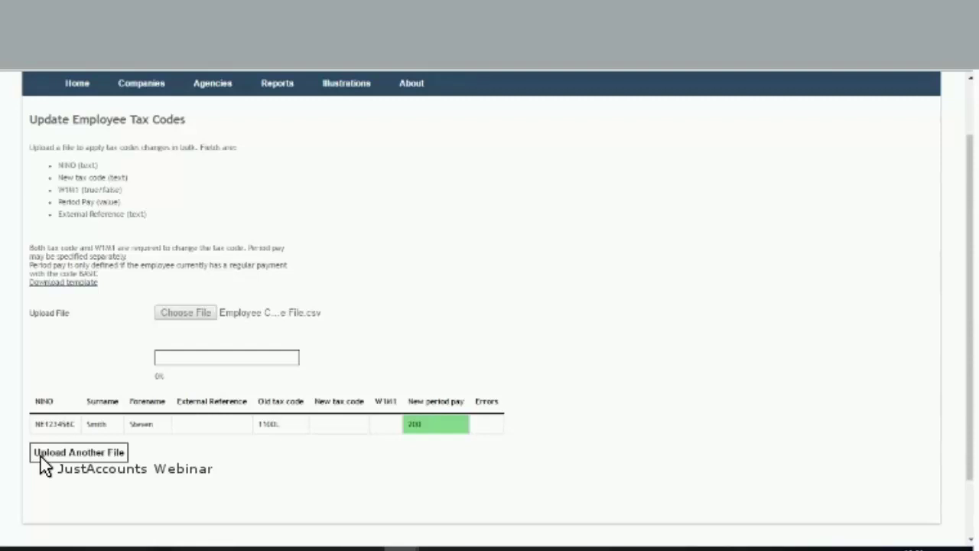
scroll(135, 395, "up", 1)
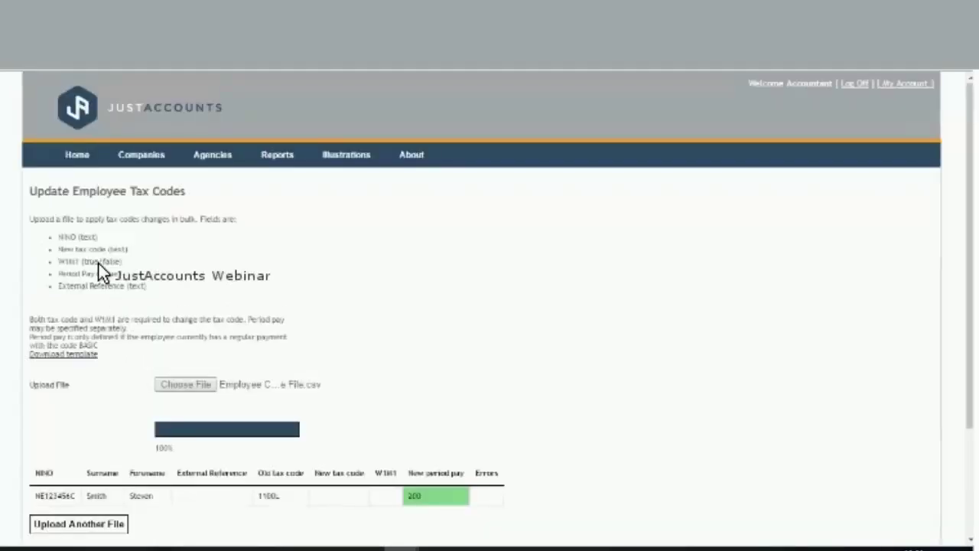
Step: Reopen Legend Dairy Limited's employee record and check the basic pay in the regular payments after the batch update
left_click(78, 156)
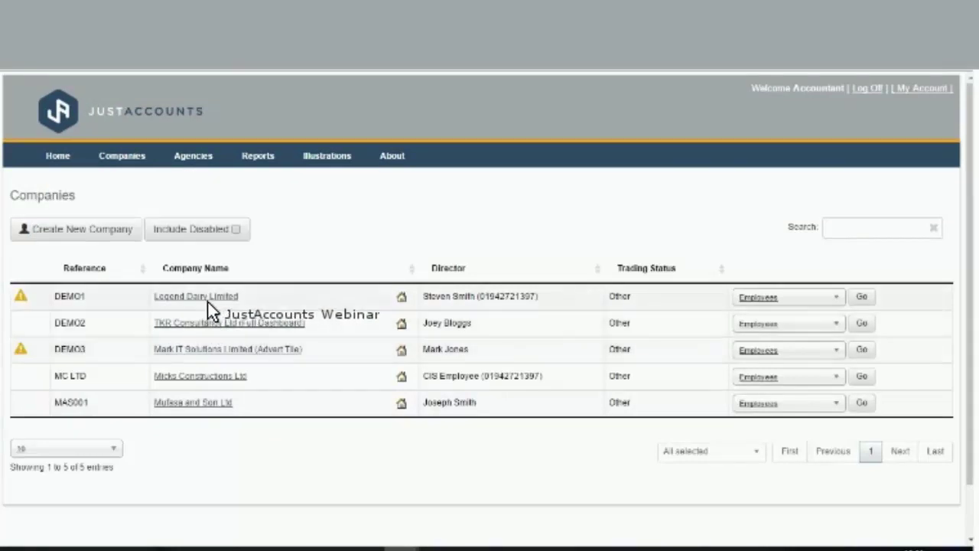
left_click(198, 296)
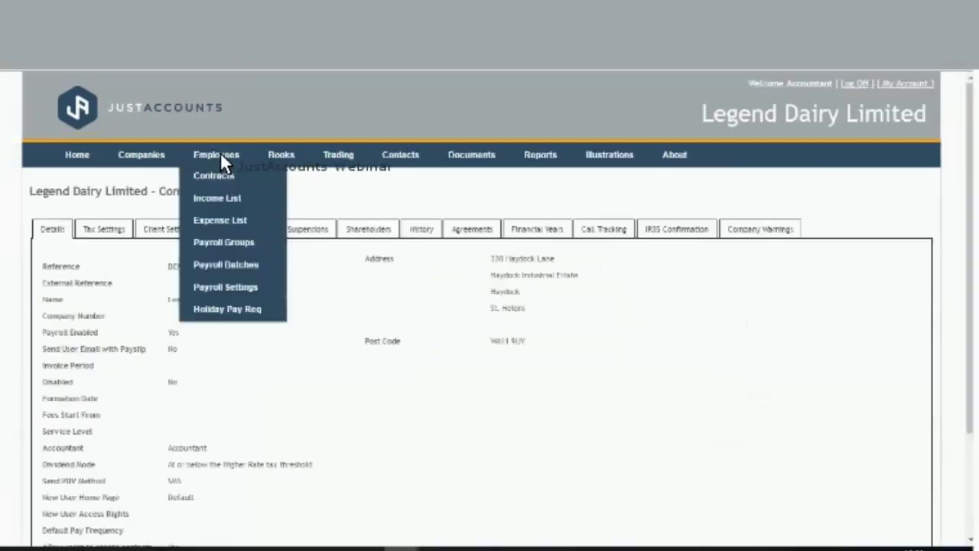
left_click(215, 153)
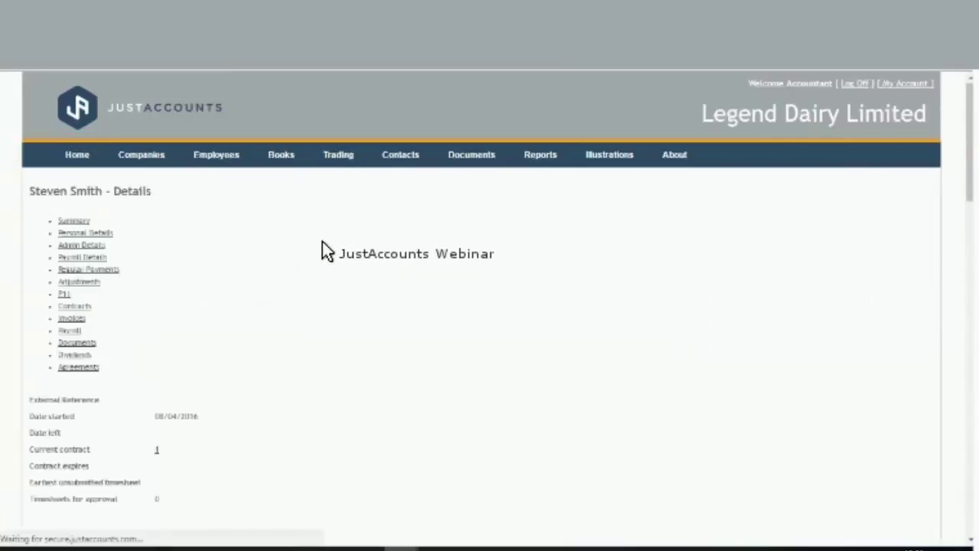
left_click(327, 230)
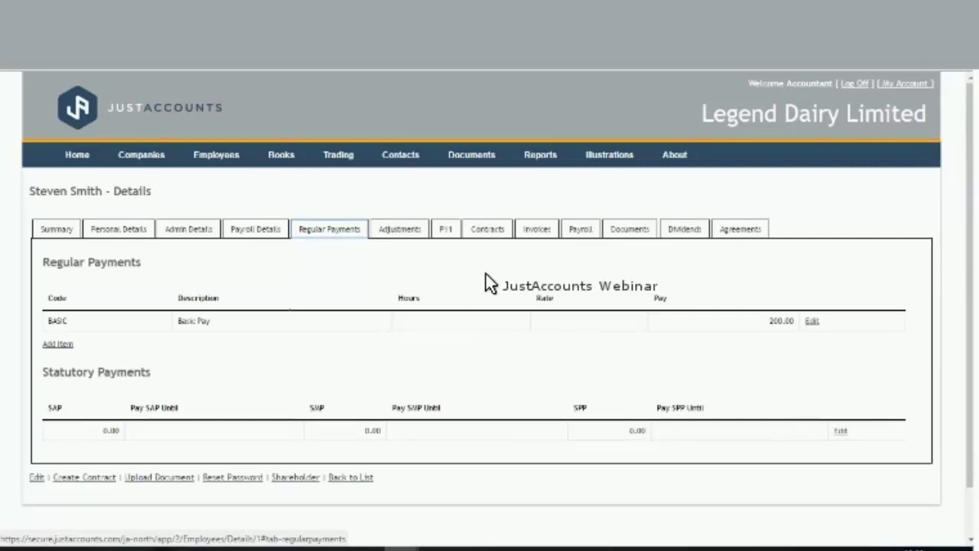
Step: View the employee's payslip dated 28/04/2017 from the payroll history, and return to the Companies list
left_click(581, 233)
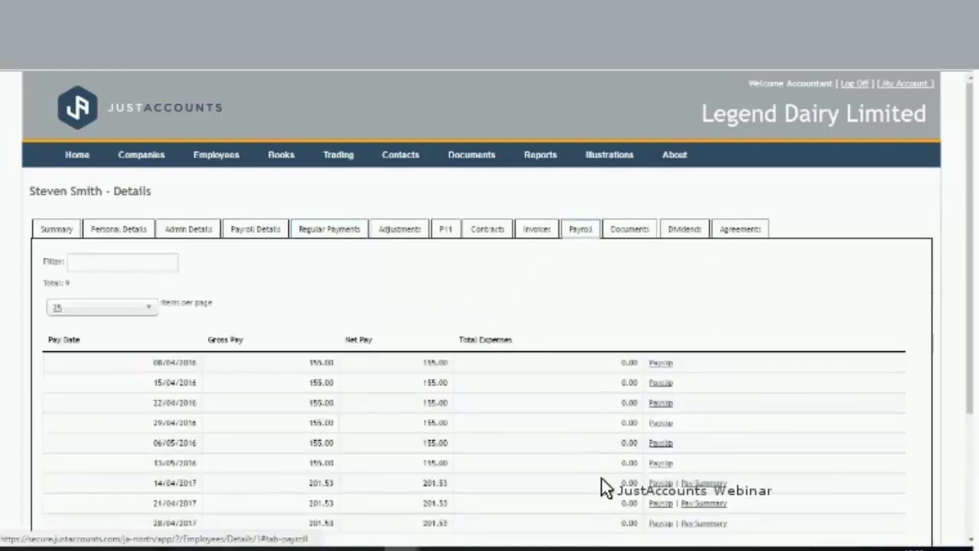
left_click(611, 414)
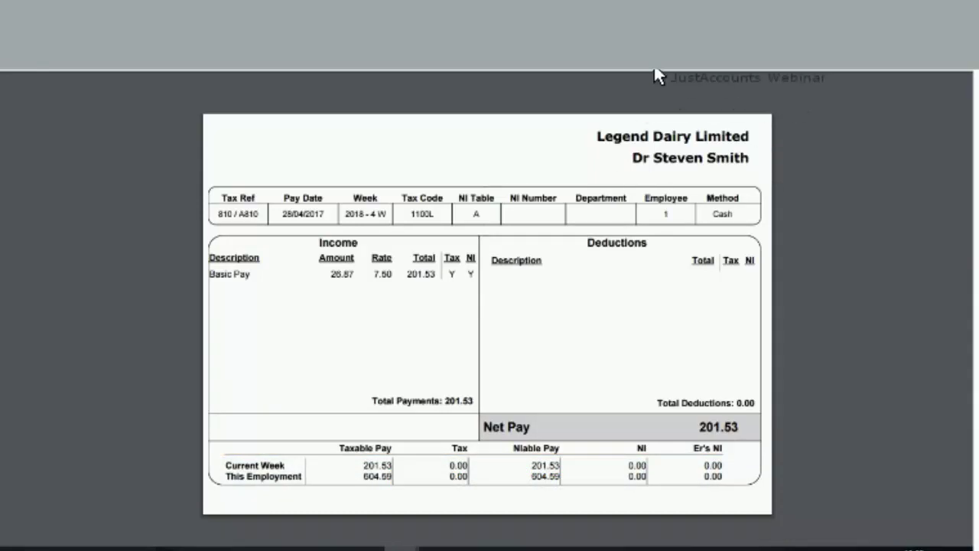
left_click(284, 79)
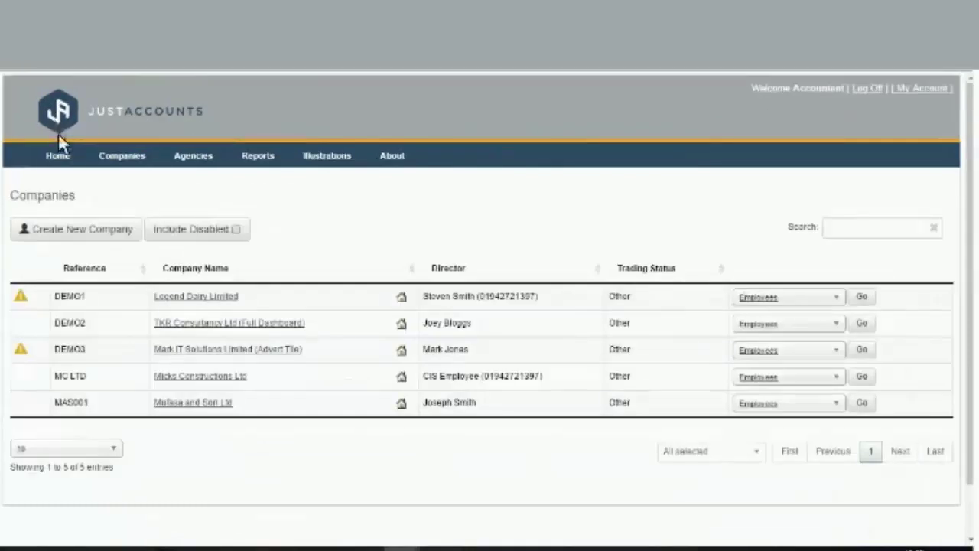
mouse_move(62, 148)
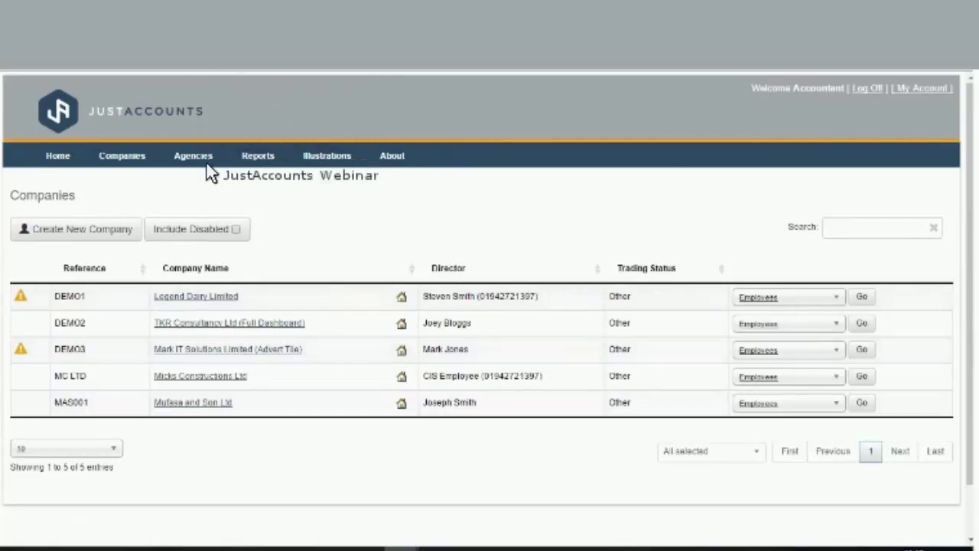
Step: View the outstanding invoices of Legend Dairy Limited and Mark IT Solutions Limited (Advert Tile)
mouse_move(321, 160)
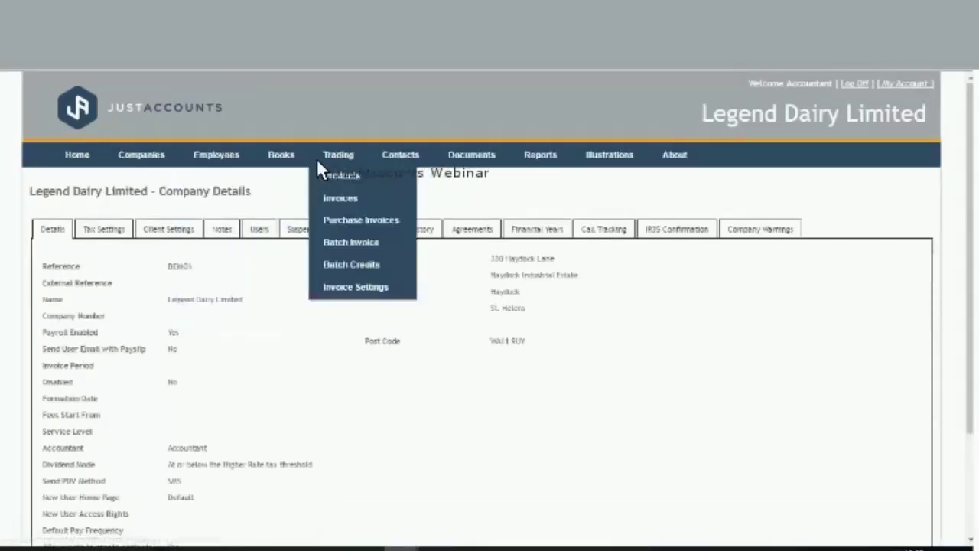
left_click(351, 202)
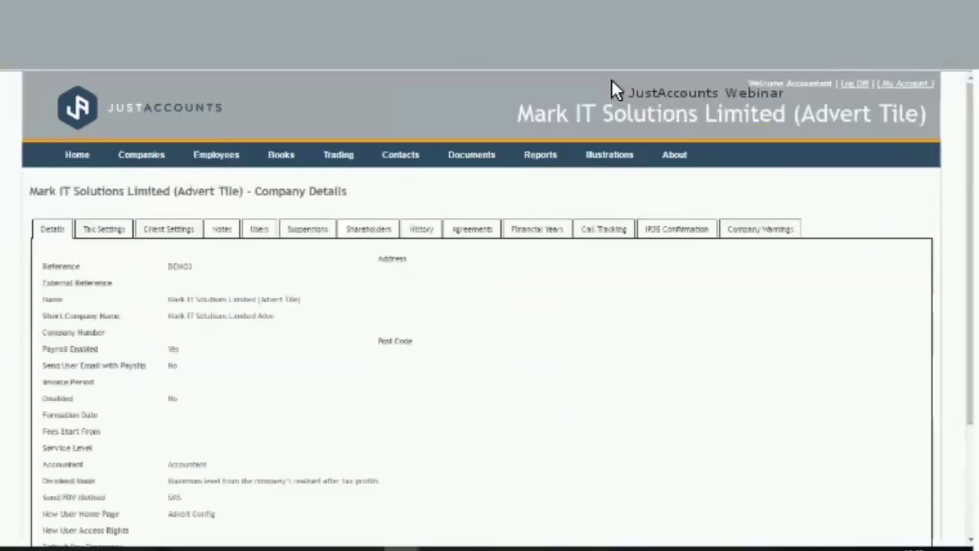
left_click(341, 156)
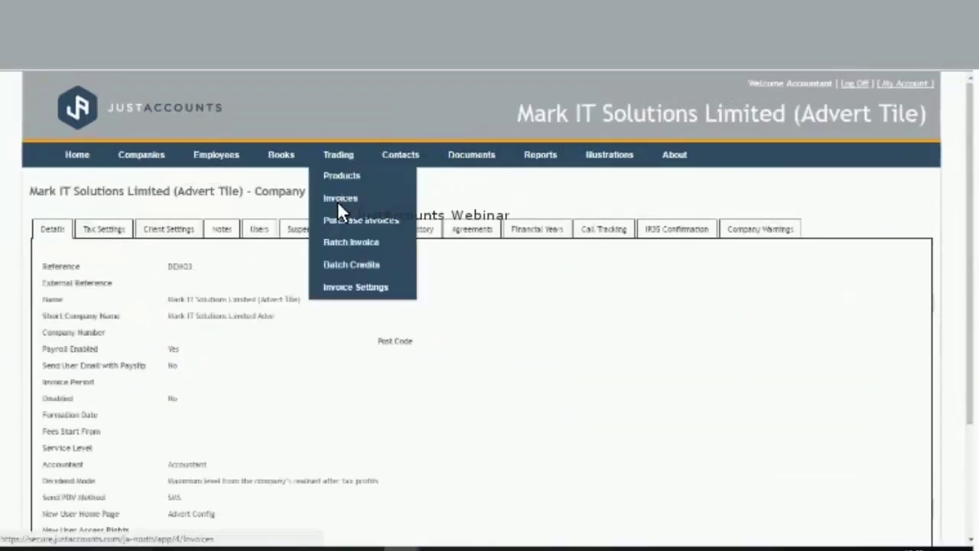
left_click(337, 200)
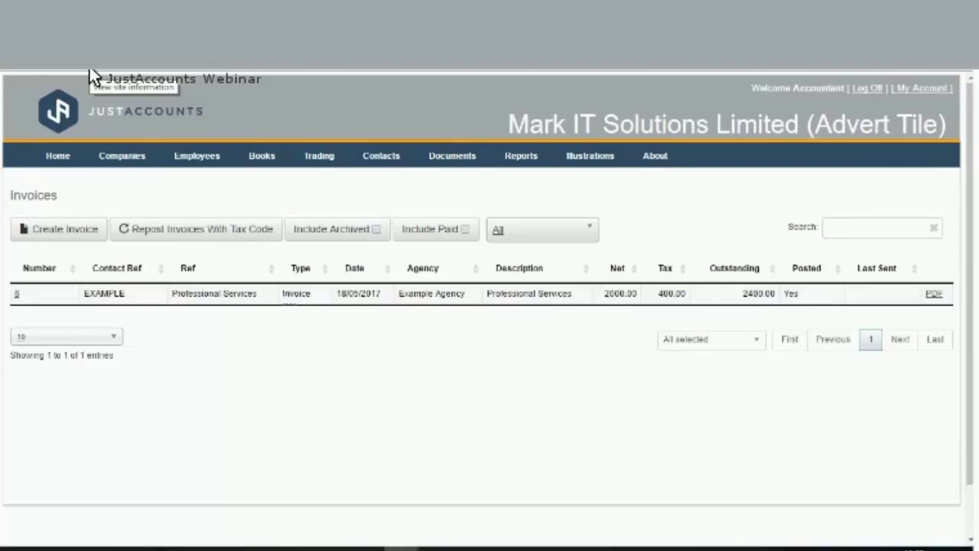
Step: Leave the company's records, open the cross-company invoice payments import page, and review the import invoice payment template spreadsheet
left_click(153, 156)
mouse_move(66, 161)
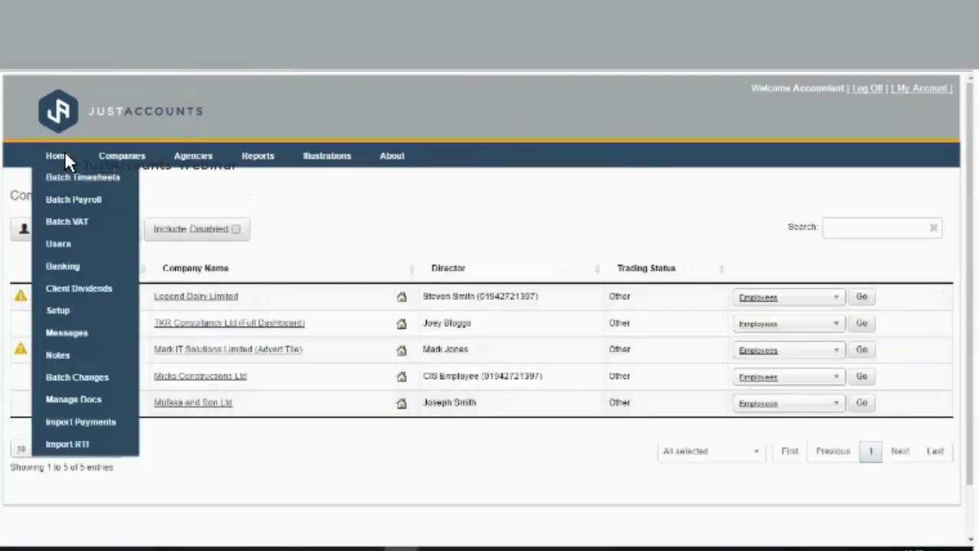
left_click(62, 420)
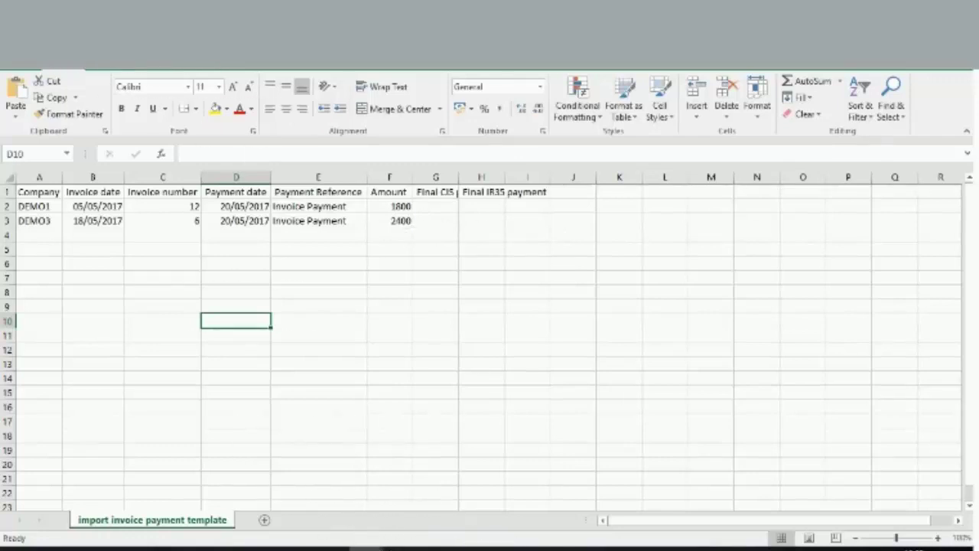
left_click(292, 491)
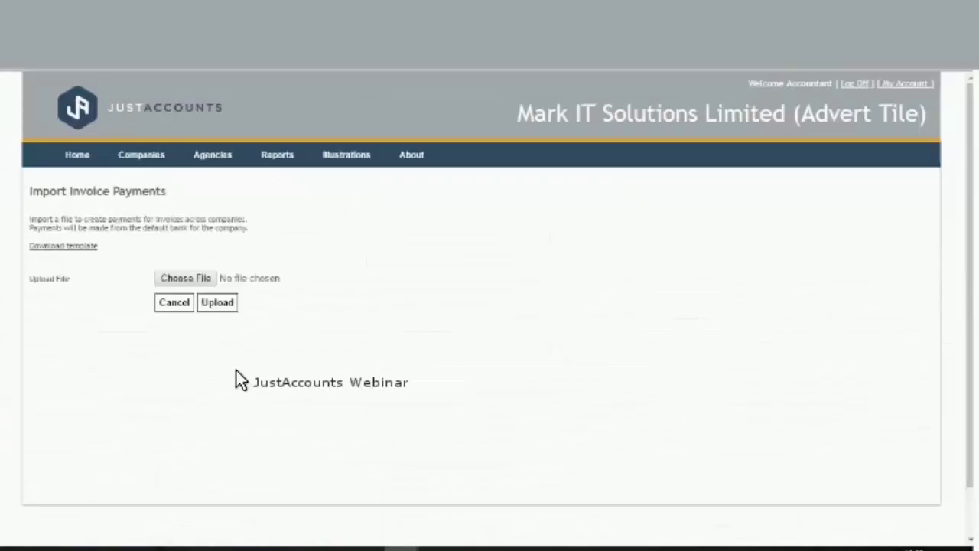
Step: Upload "import invoice payment template" and apply its 20/05/2017 payments of 1800 to DEMO1's invoice 12 and 2400 to DEMO3's invoice 6
left_click(184, 278)
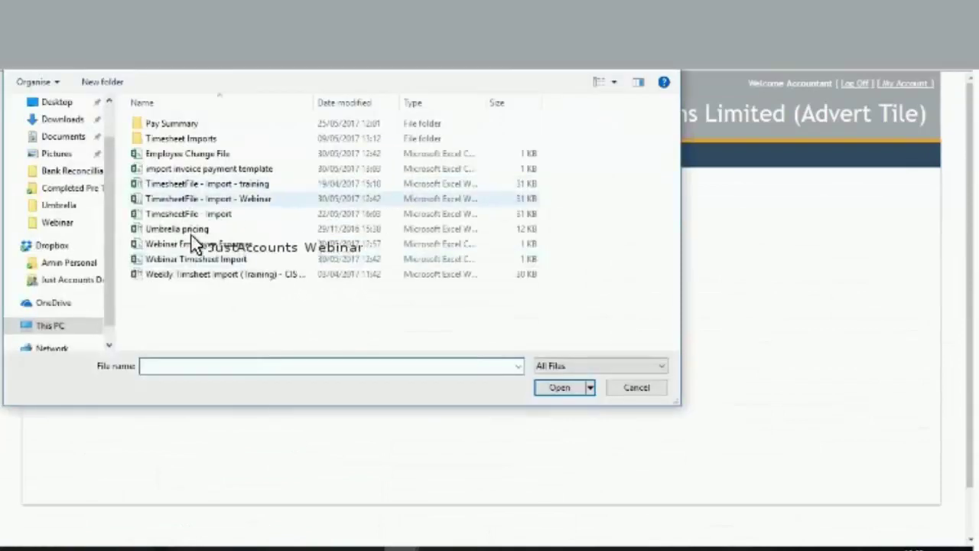
left_click(187, 169)
key("Return")
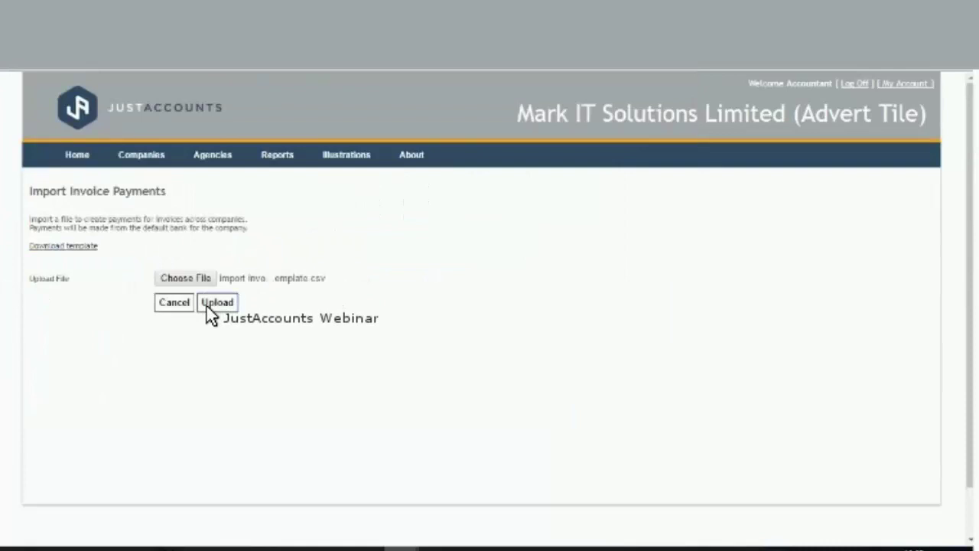
left_click(208, 306)
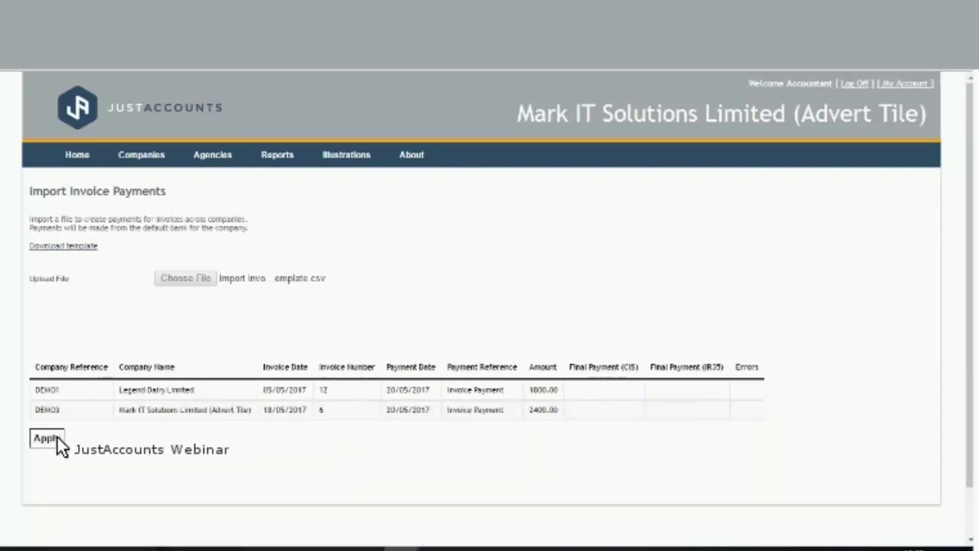
left_click(55, 439)
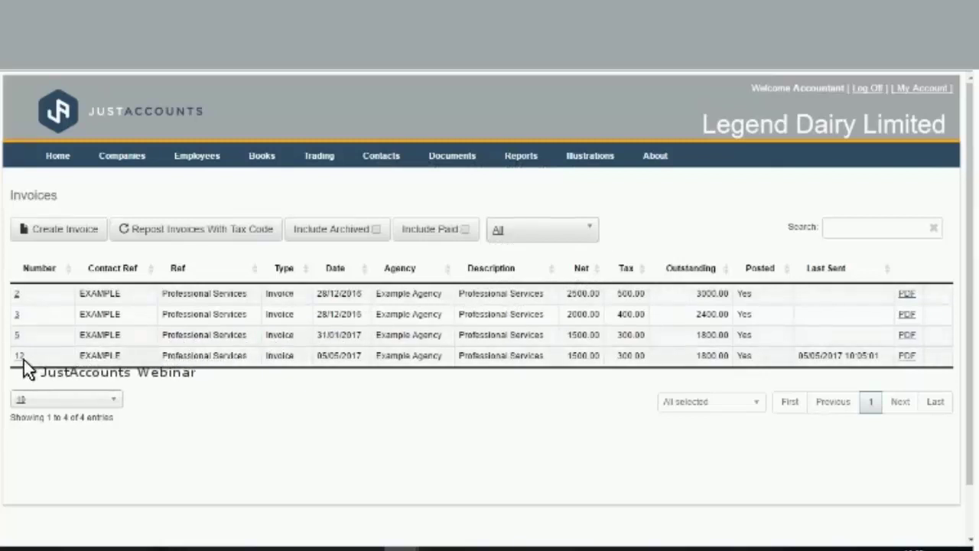
Step: Check the outstanding amount and payments of Legend Dairy Limited's invoice 12 after the import
left_click(19, 356)
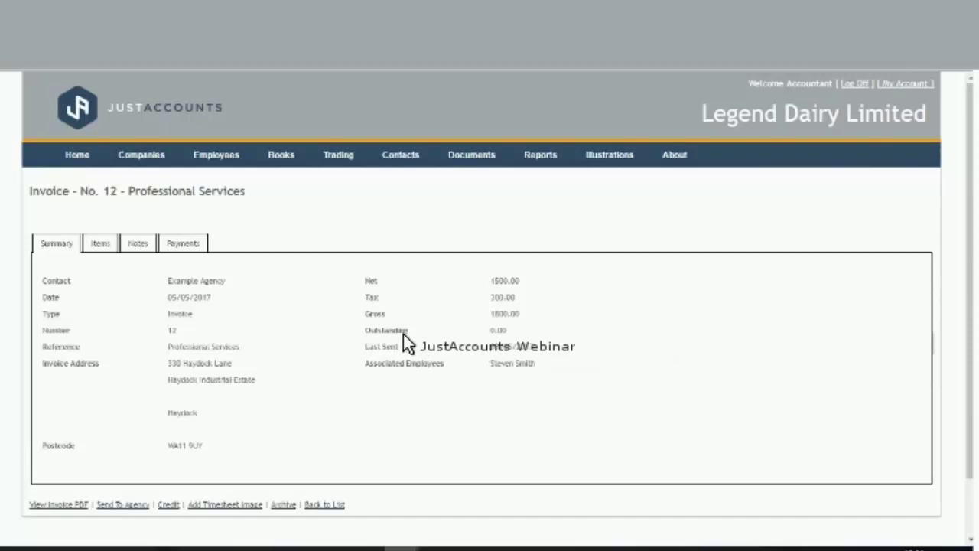
left_click(169, 244)
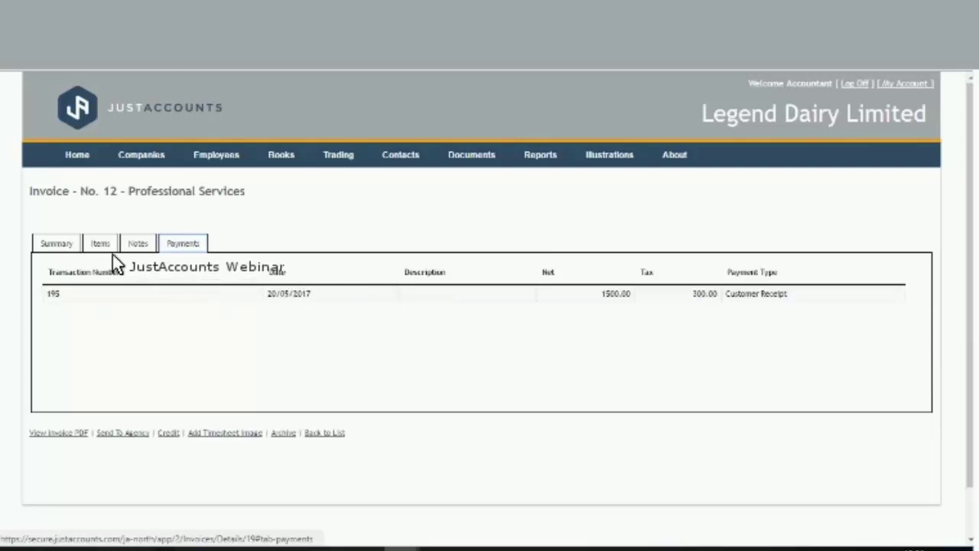
left_click(69, 244)
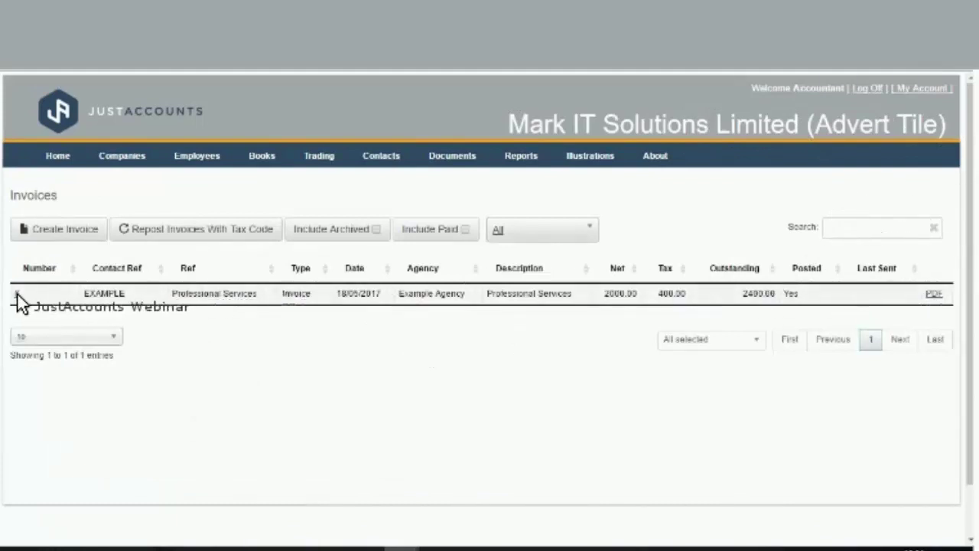
Step: Check the outstanding amount and payments of Mark IT Solutions Limited's invoice 6
left_click(203, 293)
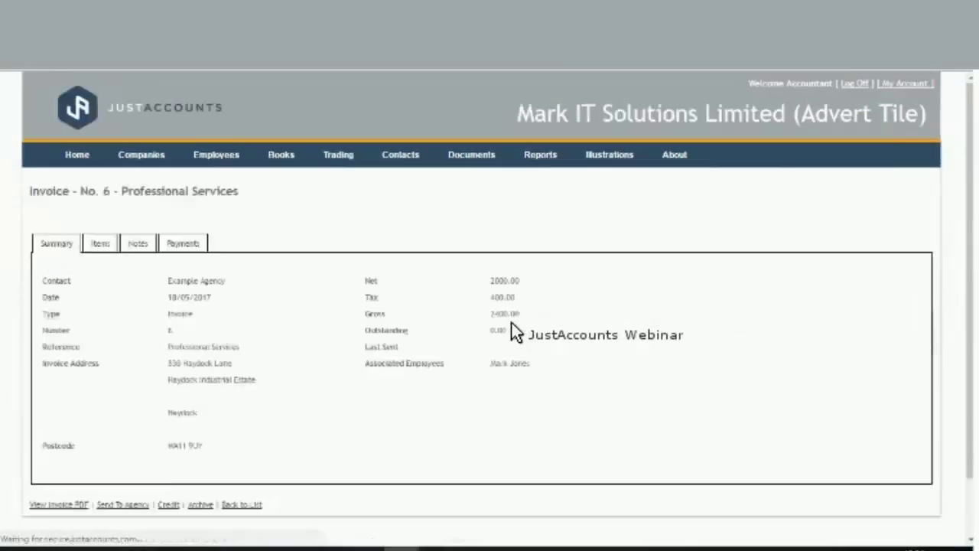
left_click_drag(365, 278, 467, 326)
left_click(484, 341)
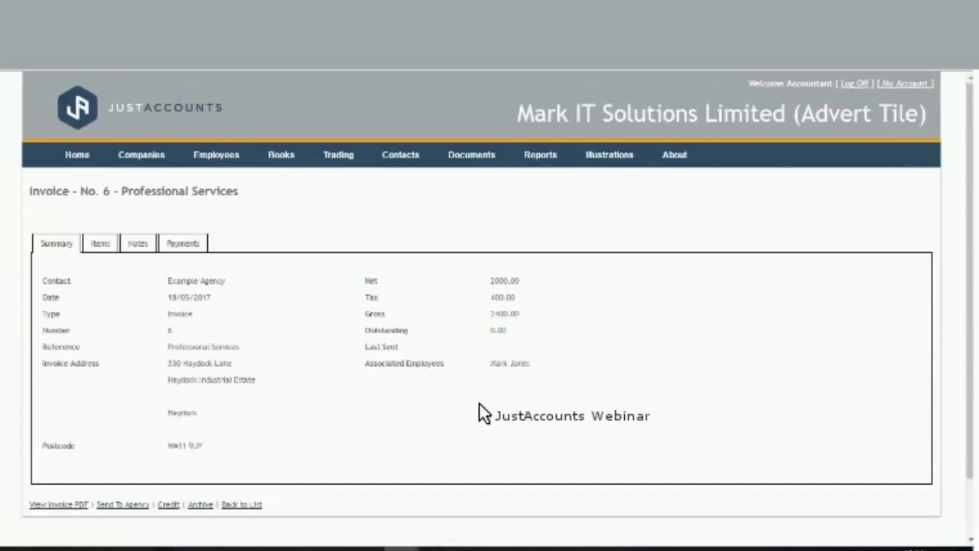
left_click(197, 244)
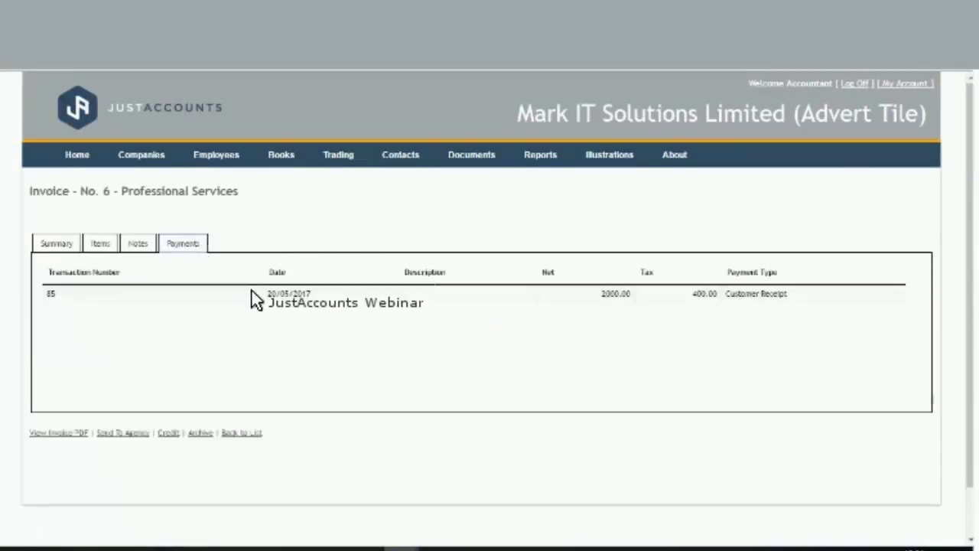